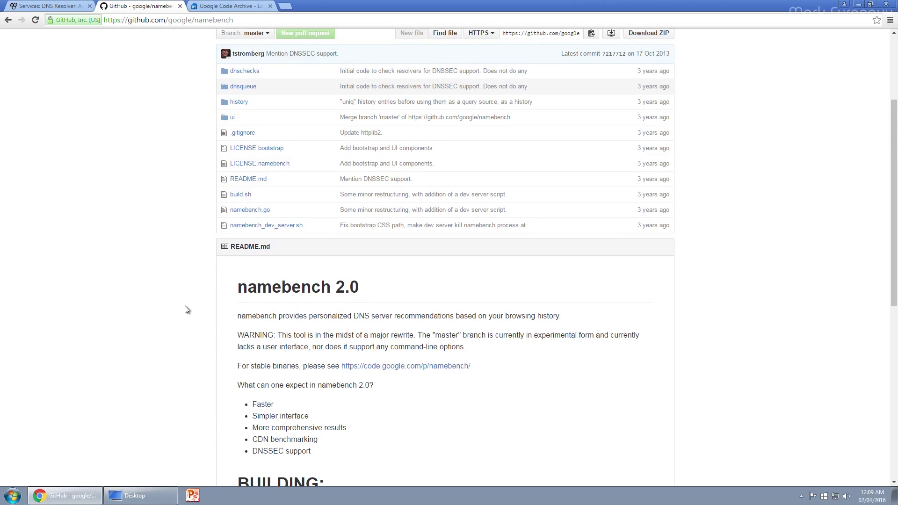
Review the namebench GitHub repository and README, and the archived download list on Google Code Archive.
scroll(185, 306, up, 3)
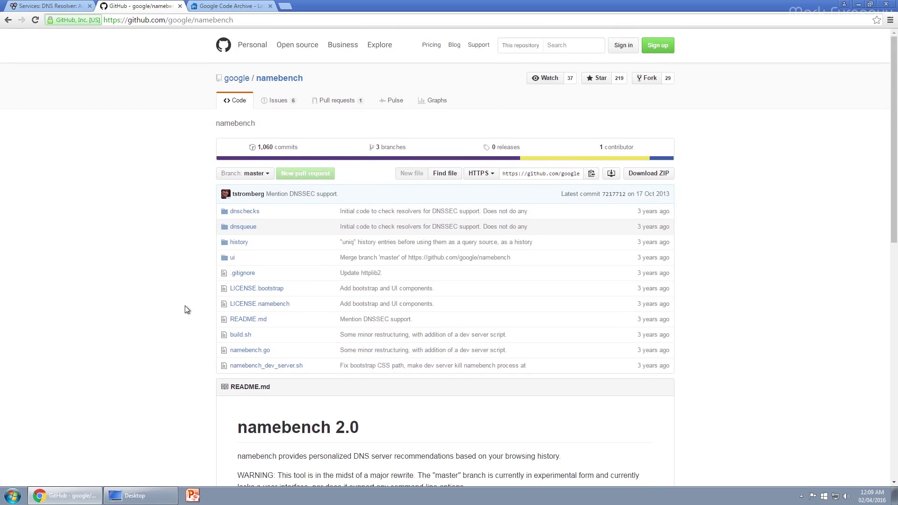
scroll(178, 313, down, 2)
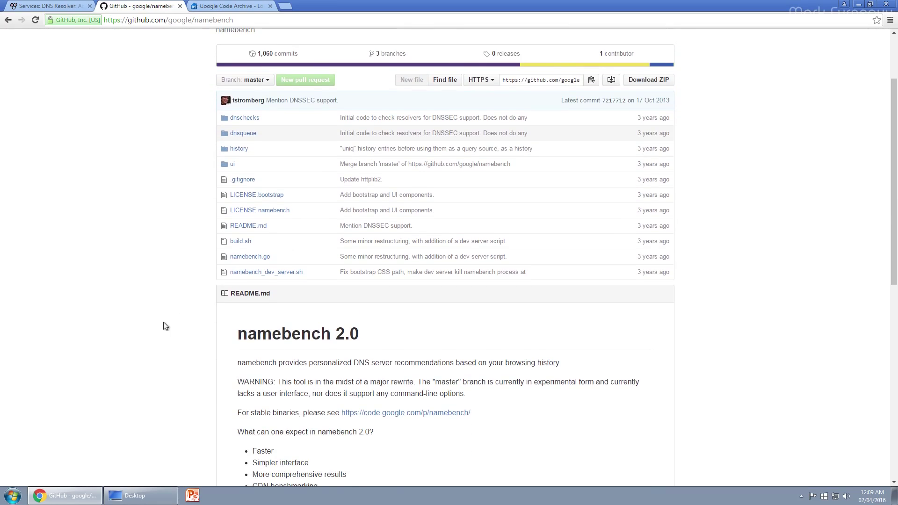
scroll(159, 321, down, 1)
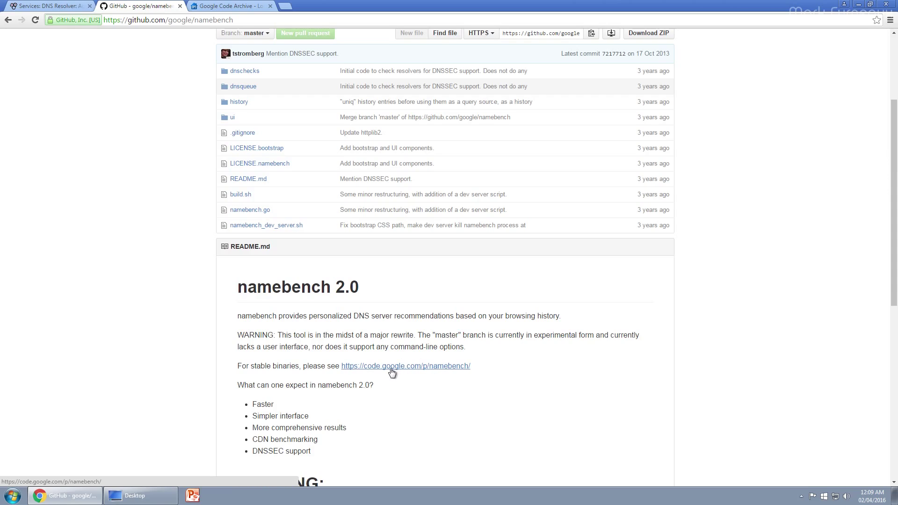
click(228, 7)
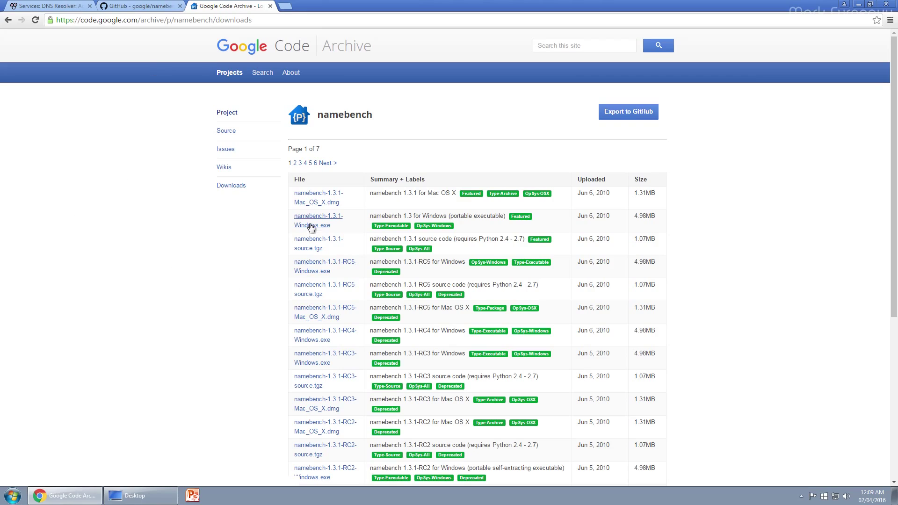
scroll(311, 275, down, 1)
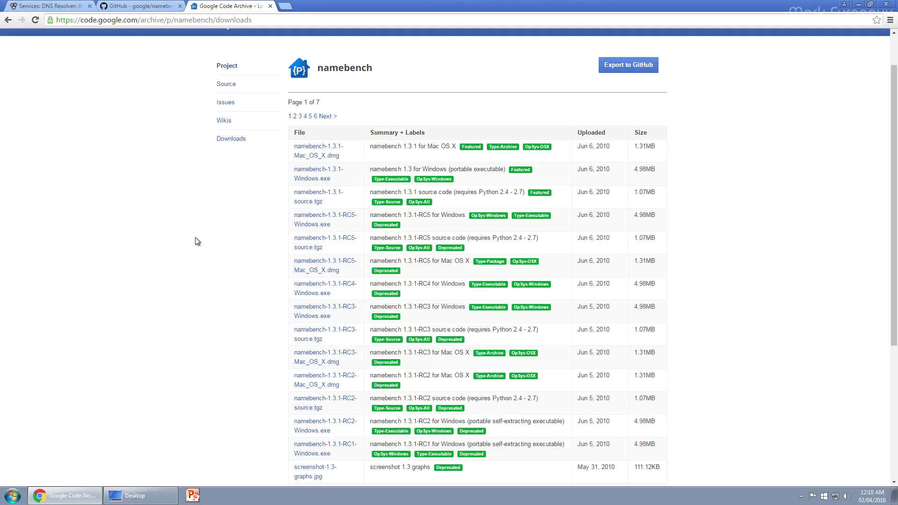
scroll(195, 241, up, 1)
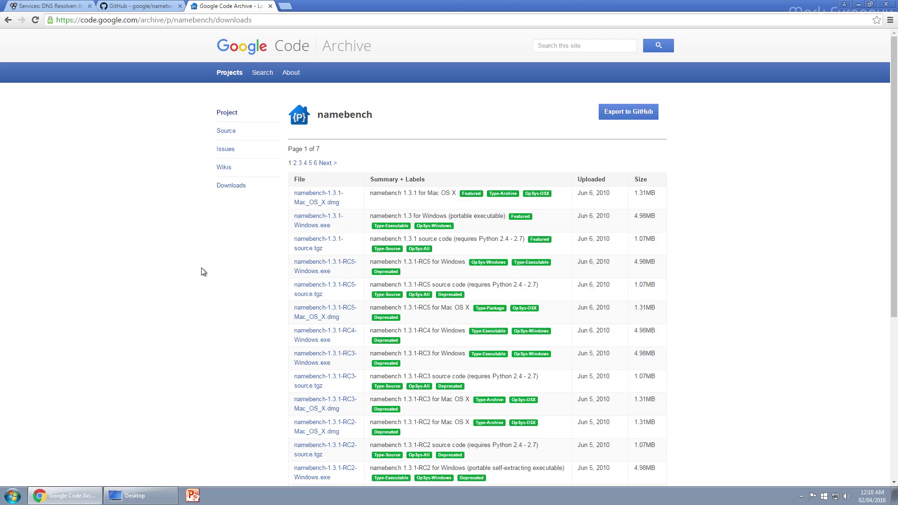
Open the Desktop folder and launch the namebench-1.3.1-Windows application.
click(140, 495)
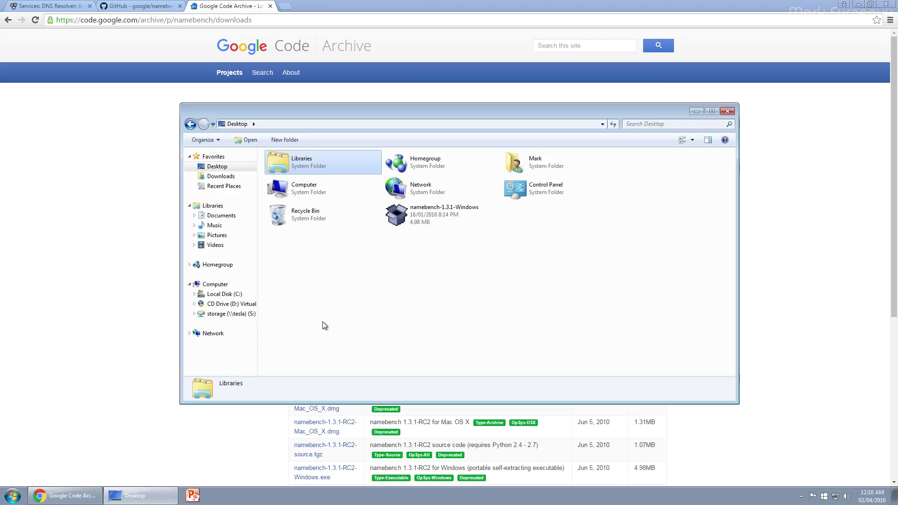
click(354, 313)
drag(420, 112, 402, 106)
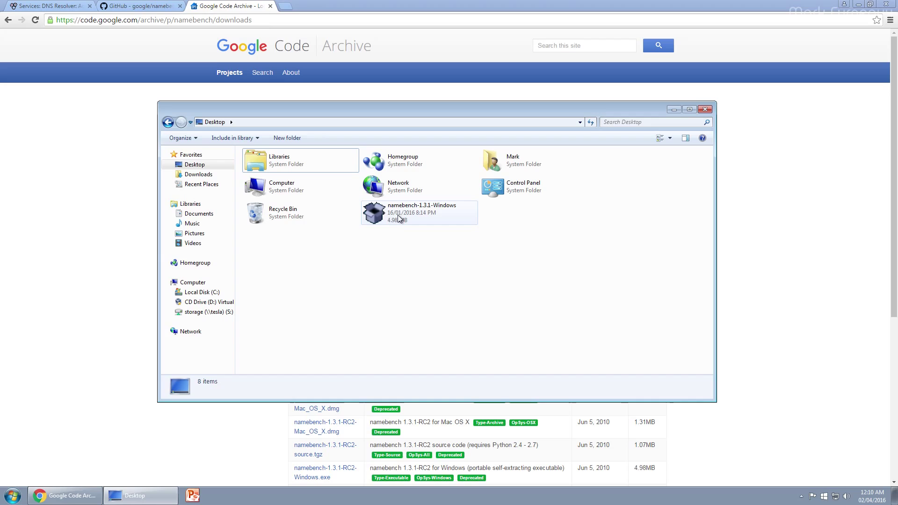
click(396, 214)
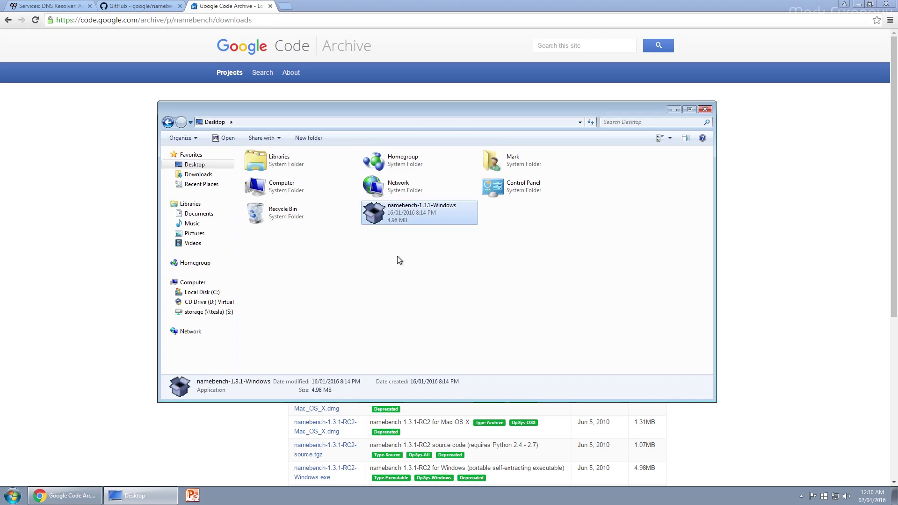
double_click(399, 218)
click(501, 322)
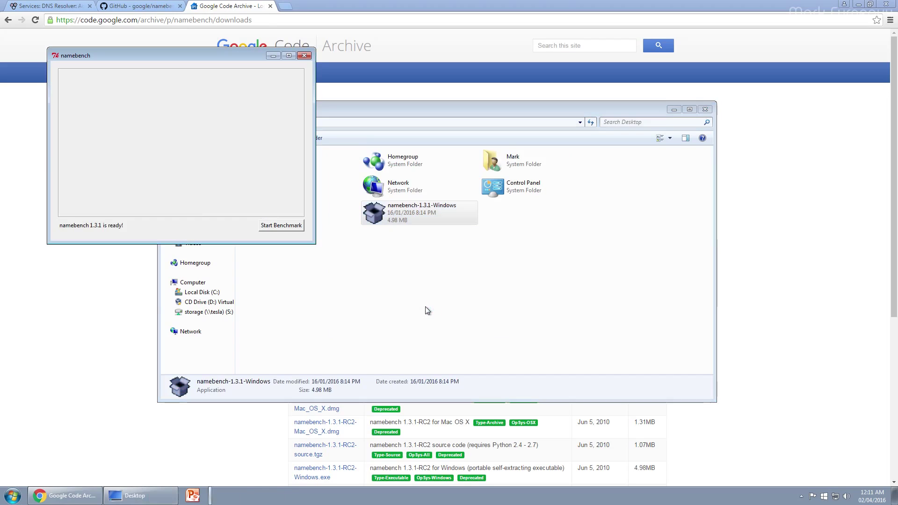
Minimize the Desktop folder window and place the namebench window over the browser page, clear of the folder window.
drag(150, 58, 472, 103)
click(671, 110)
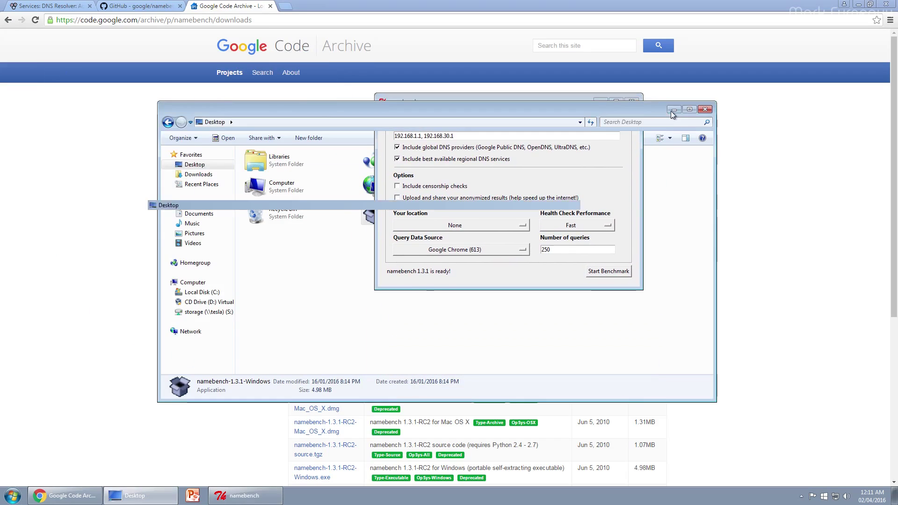
drag(544, 102, 559, 151)
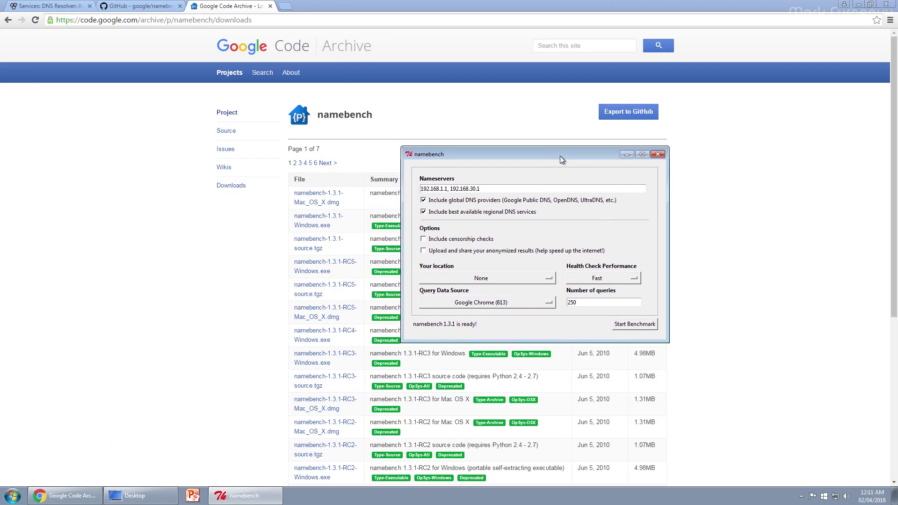
drag(554, 154, 600, 168)
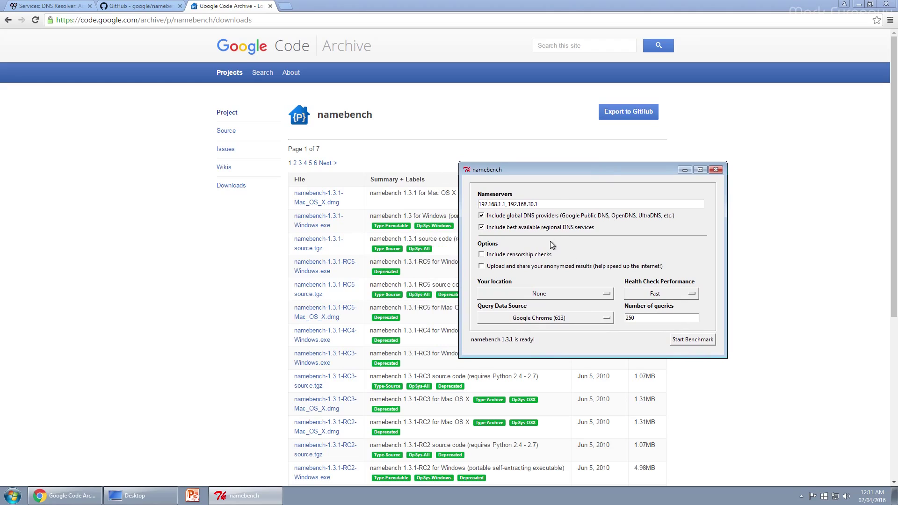
drag(546, 176, 574, 175)
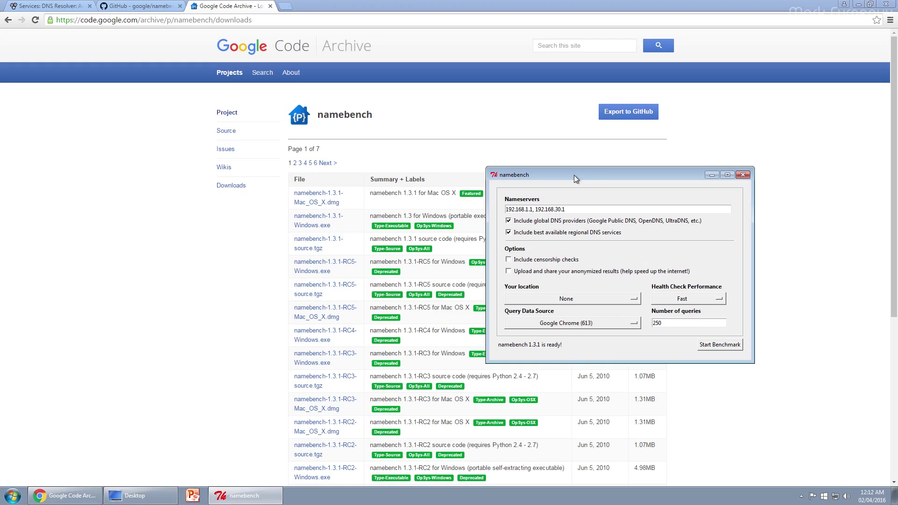
Examine namebench's nameserver addresses and its options for including global and regional DNS providers.
drag(576, 210, 505, 210)
click(572, 210)
drag(553, 177, 547, 179)
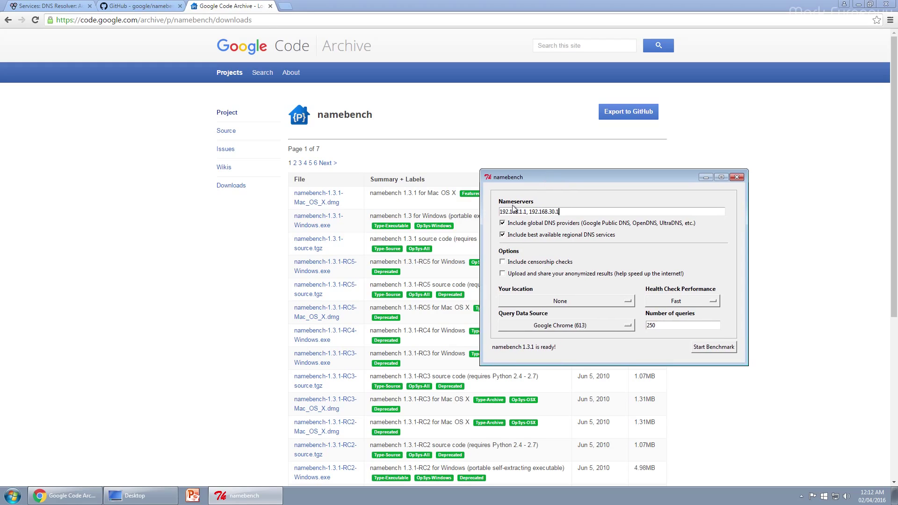
triple_click(542, 212)
click(543, 211)
drag(560, 179, 569, 177)
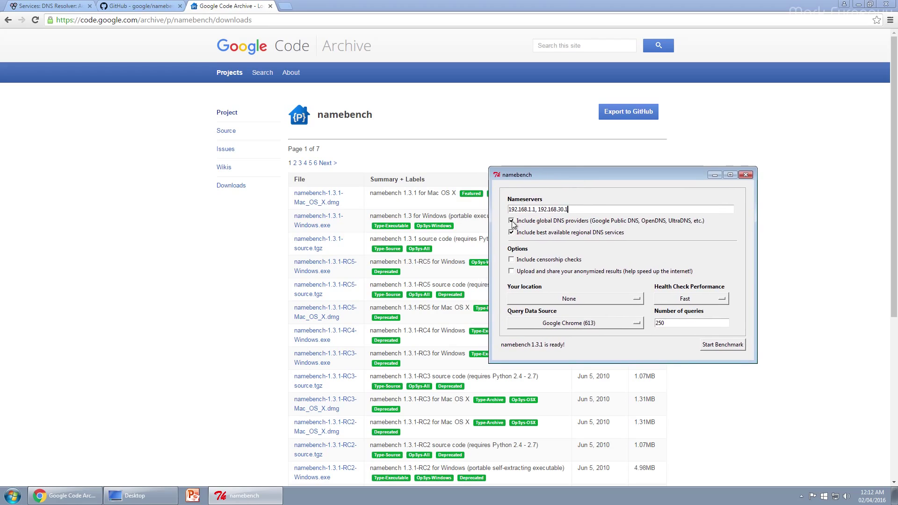
drag(577, 179, 562, 179)
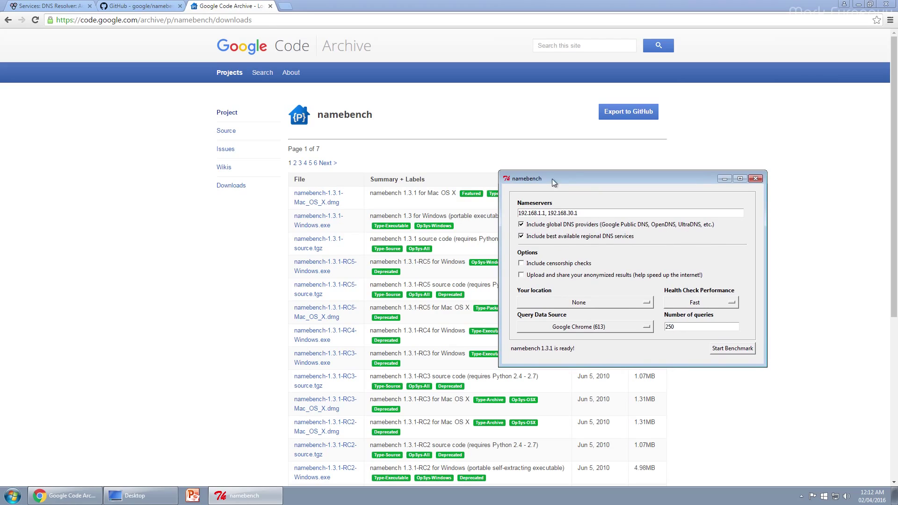
drag(552, 179, 560, 176)
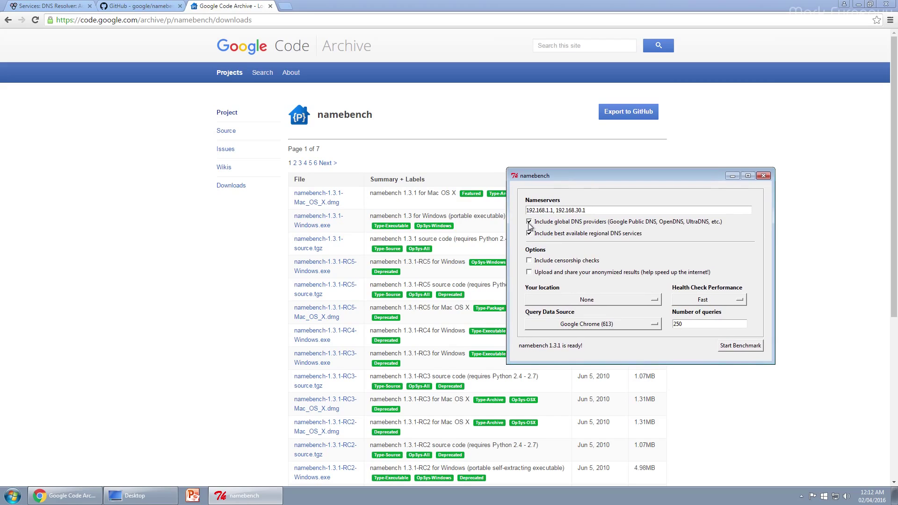
drag(585, 210, 605, 212)
Open the pfSense dashboard in Chrome and compare its interface and DNS server addresses with the nameservers listed in namebench.
click(81, 9)
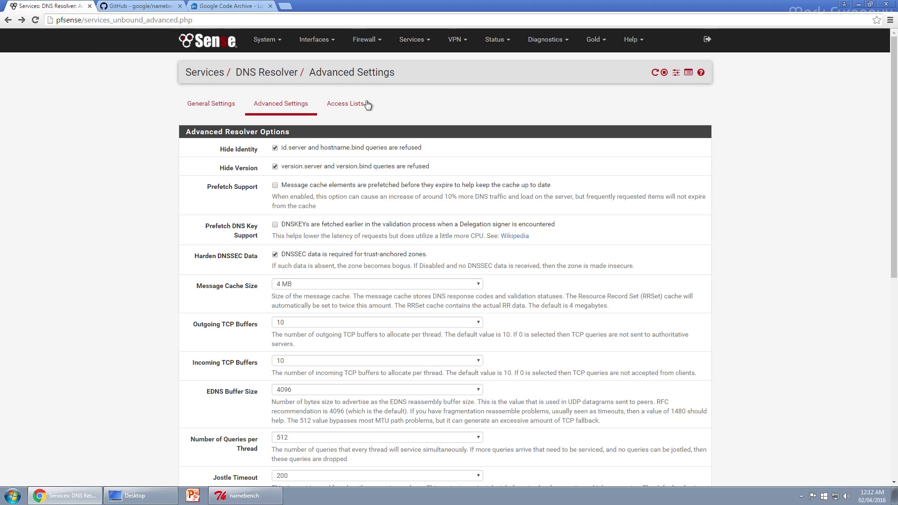
click(221, 46)
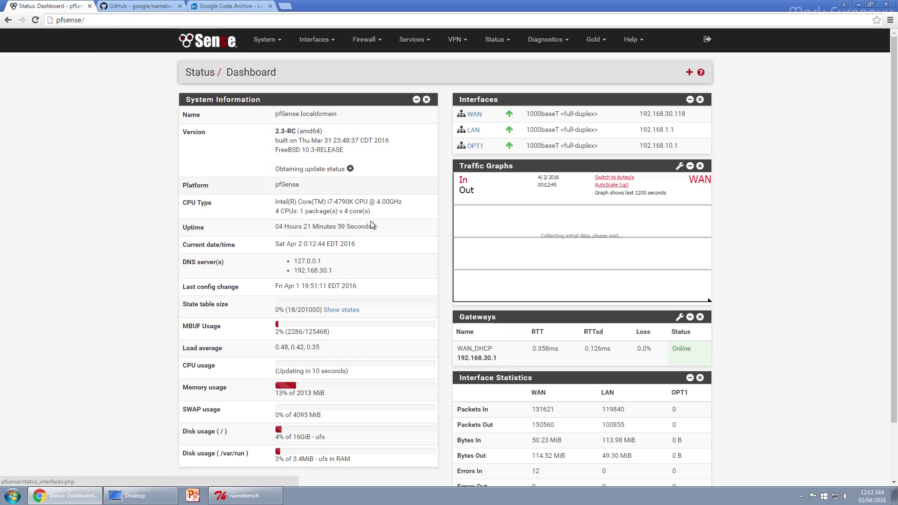
click(244, 495)
drag(585, 210, 553, 210)
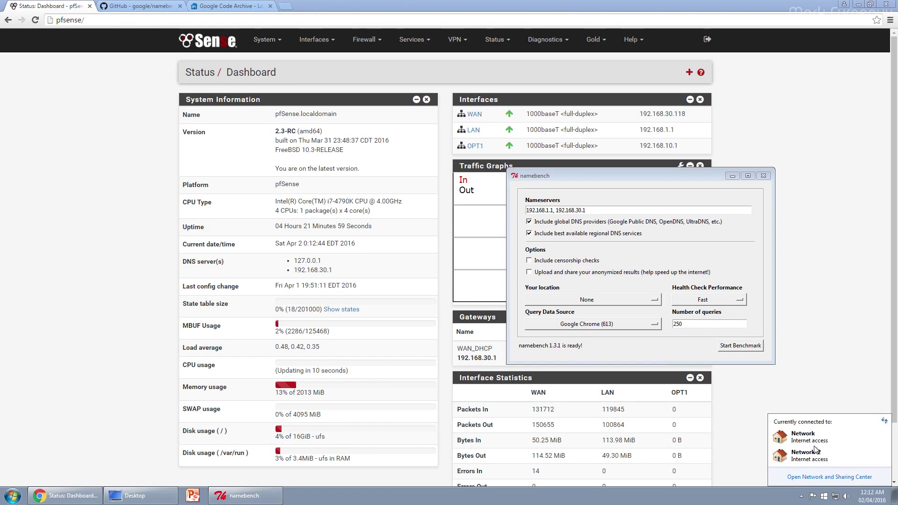
click(575, 208)
double_click(586, 210)
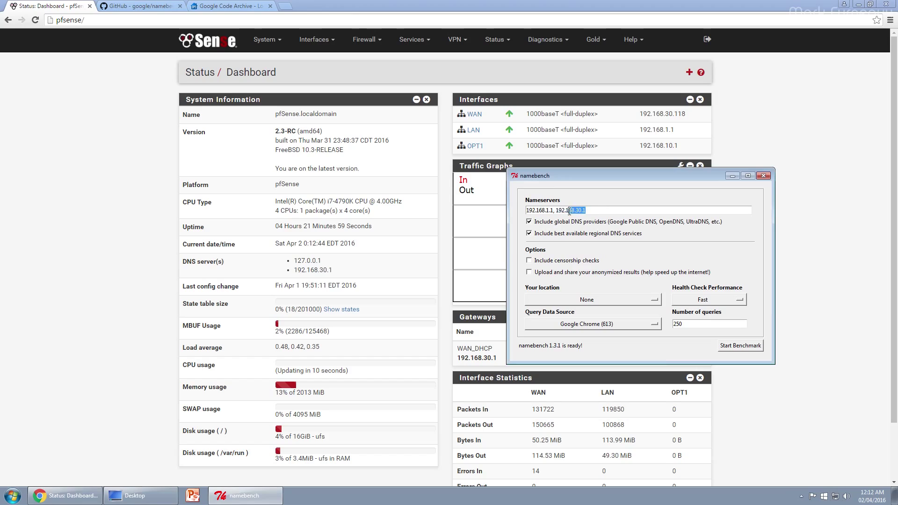
click(593, 212)
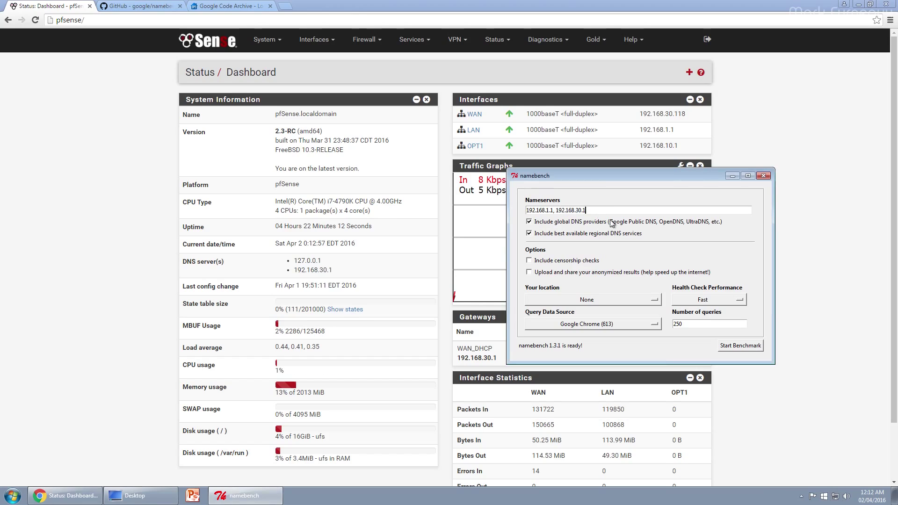
Remove 192.168.30.1 from namebench's nameservers, keeping only 192.168.1.1.
drag(593, 178, 279, 213)
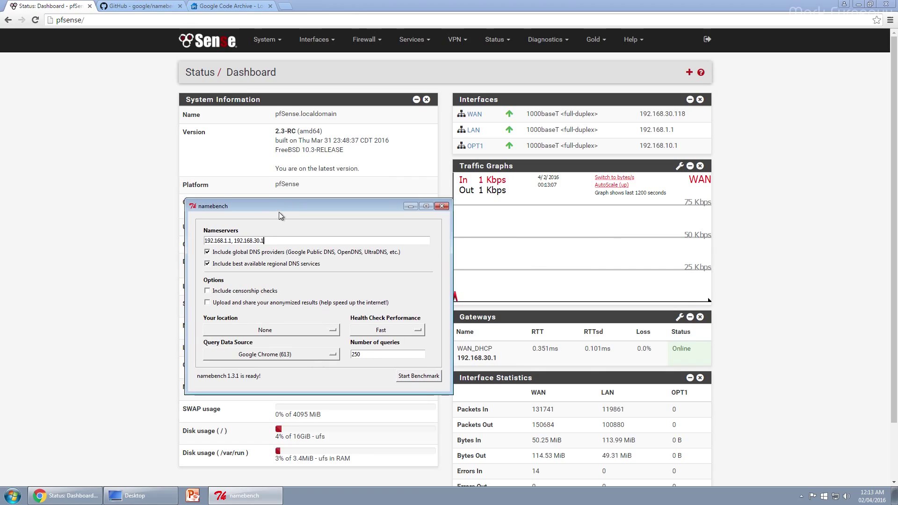
drag(287, 202, 490, 226)
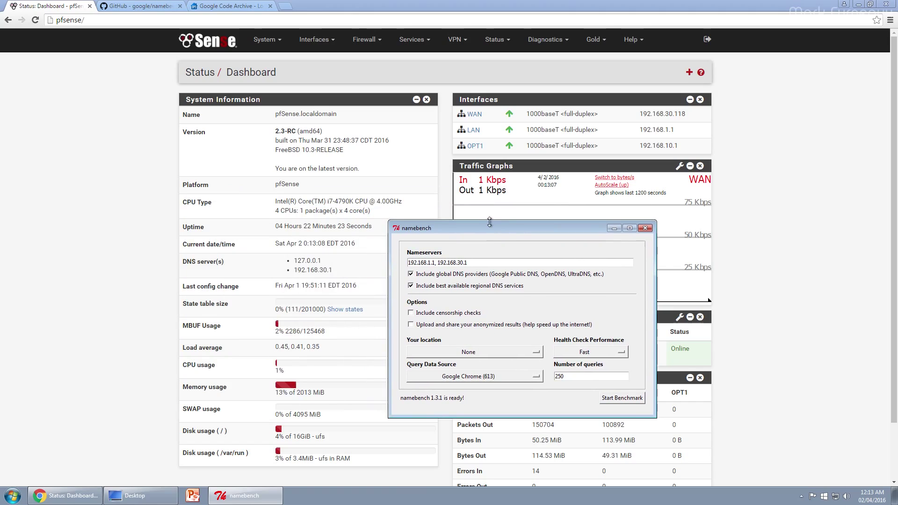
drag(436, 263, 469, 263)
key(BackSpace)
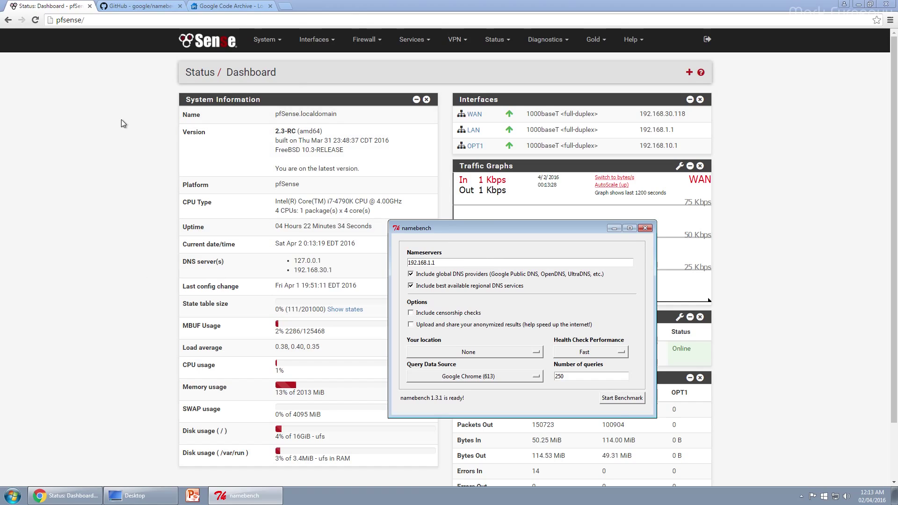
drag(442, 232, 465, 223)
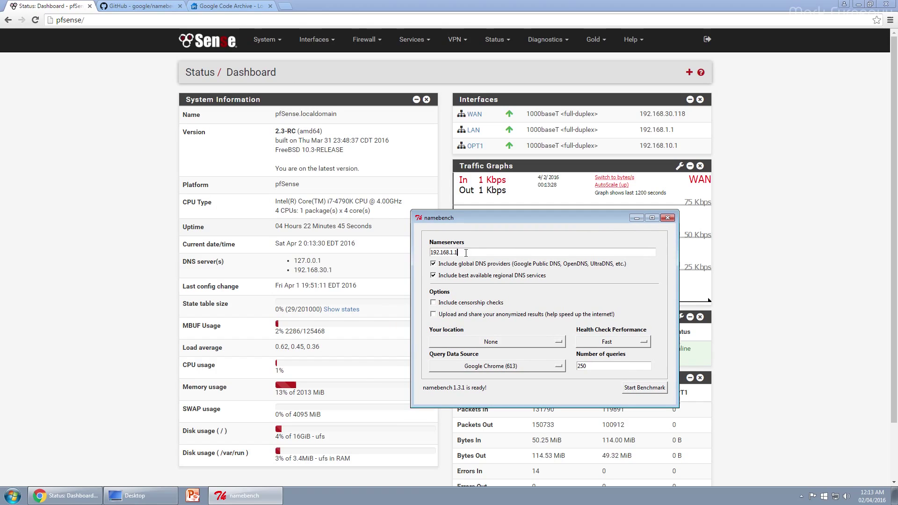
drag(465, 218, 470, 184)
drag(440, 218, 484, 218)
click(485, 218)
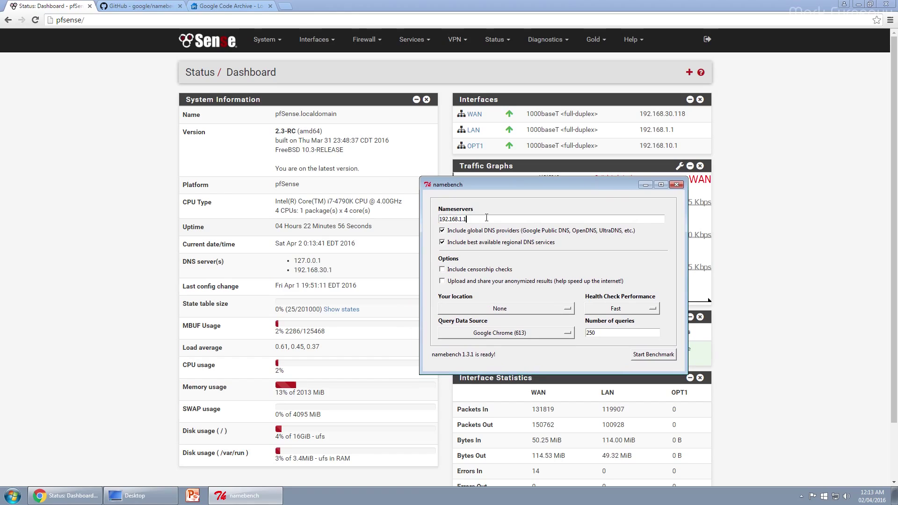
triple_click(486, 217)
click(477, 216)
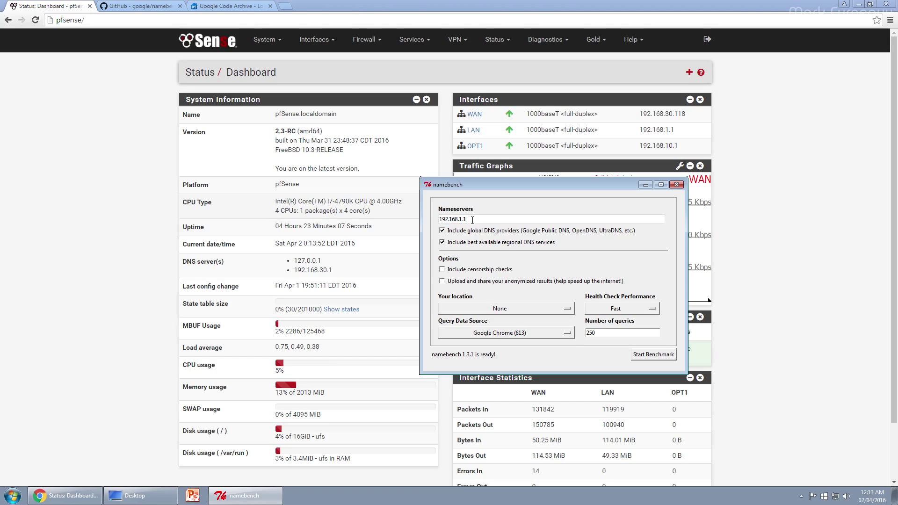
drag(466, 220, 448, 220)
click(466, 220)
drag(457, 186, 461, 187)
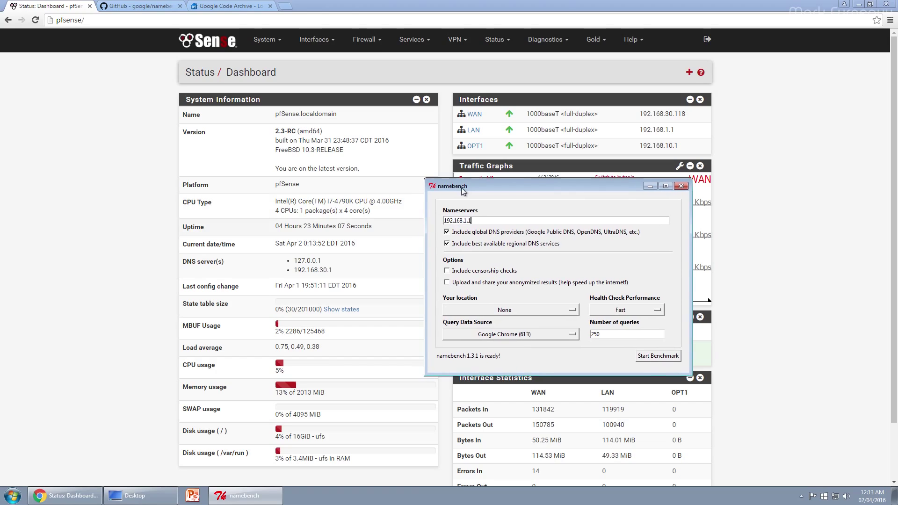
drag(487, 220, 415, 211)
click(488, 219)
drag(476, 186, 473, 175)
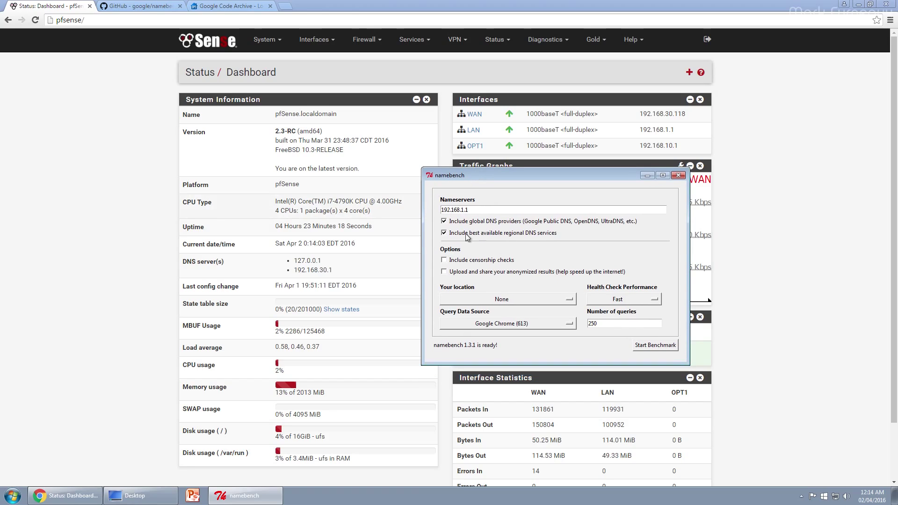
drag(501, 177, 508, 171)
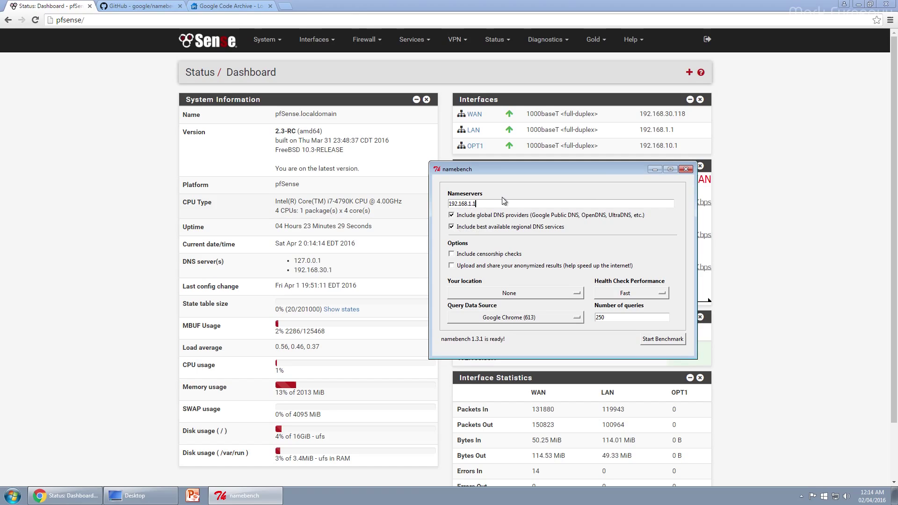
Enable the censorship checks in namebench and choose Google Chrome (613) as the query data source.
click(476, 256)
drag(501, 169, 533, 167)
click(498, 263)
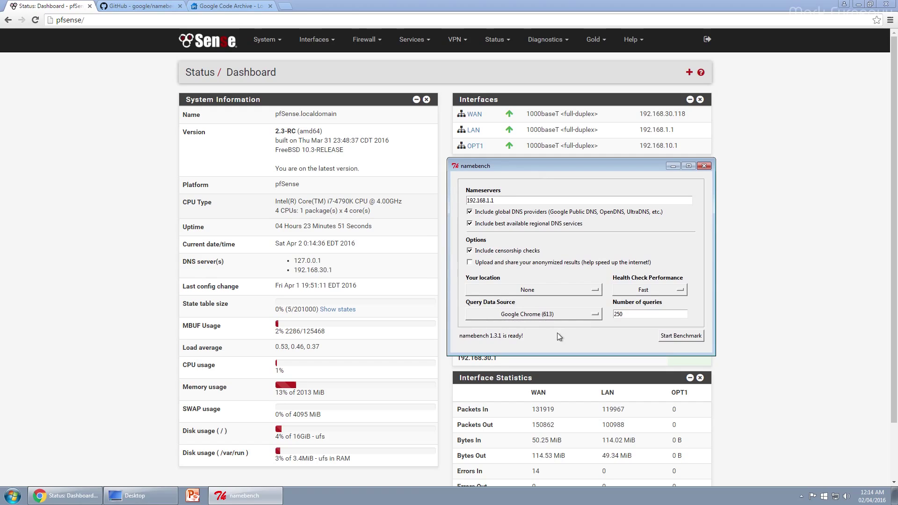
click(593, 313)
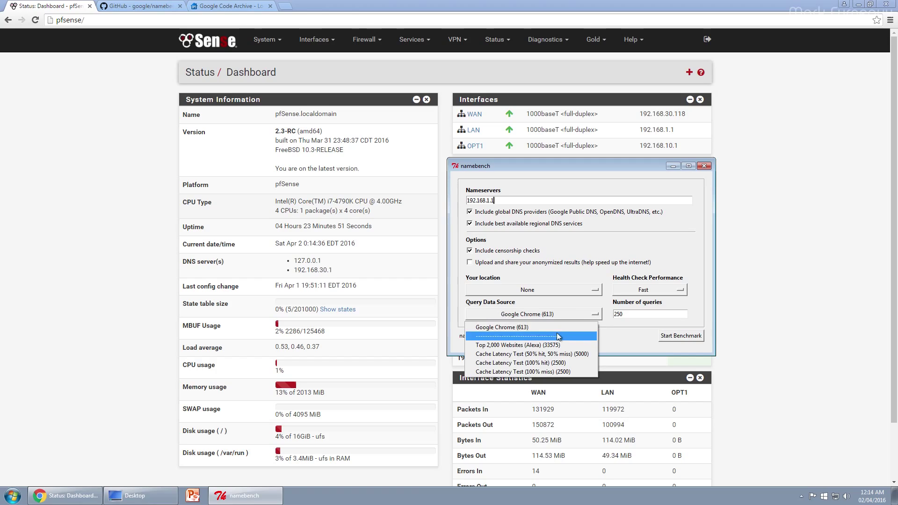
click(524, 327)
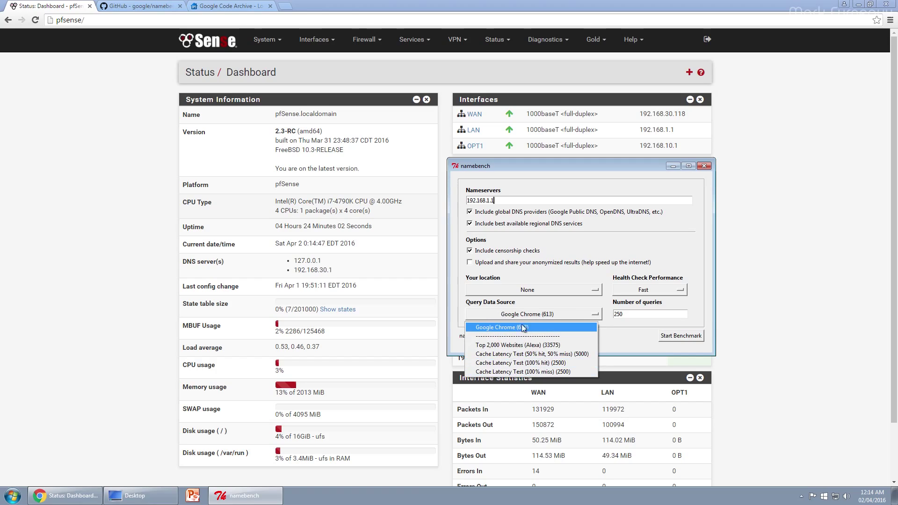
Review the query data sources namebench offers, including the Google Chrome, Alexa and cache latency options, and check the number of queries.
click(615, 327)
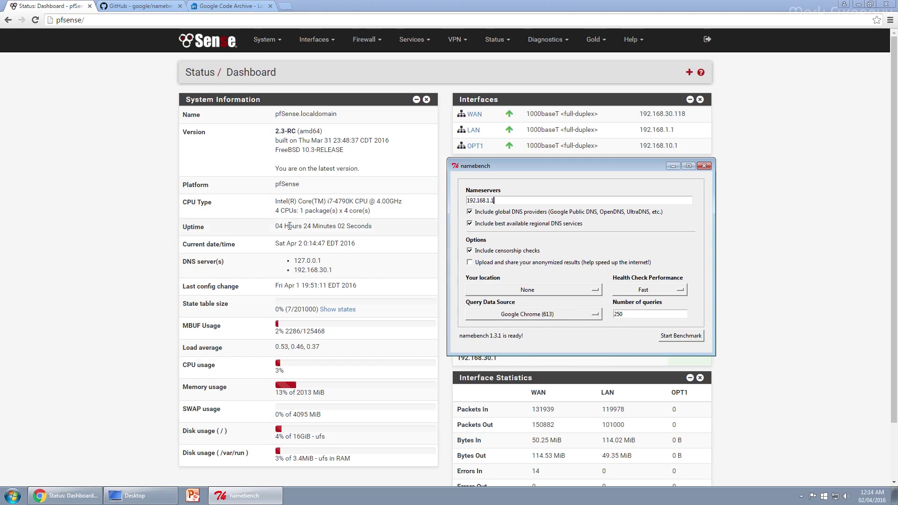
click(564, 313)
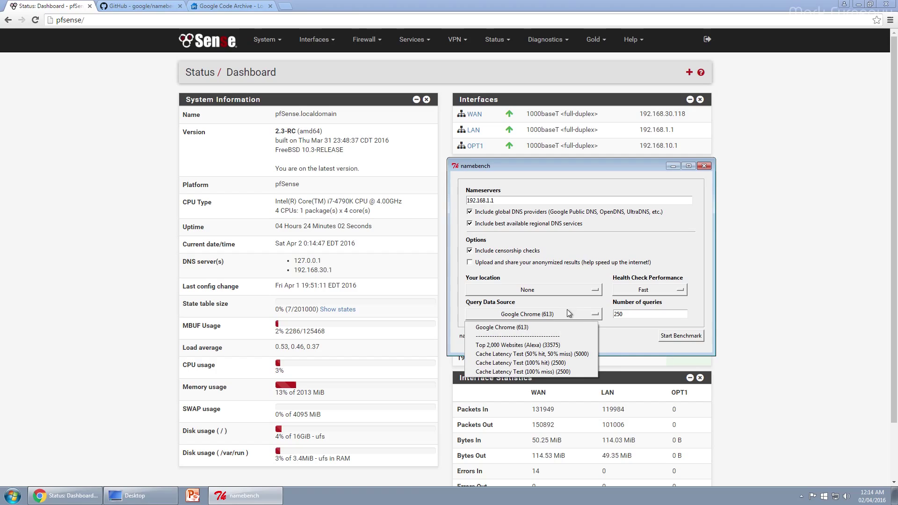
click(613, 339)
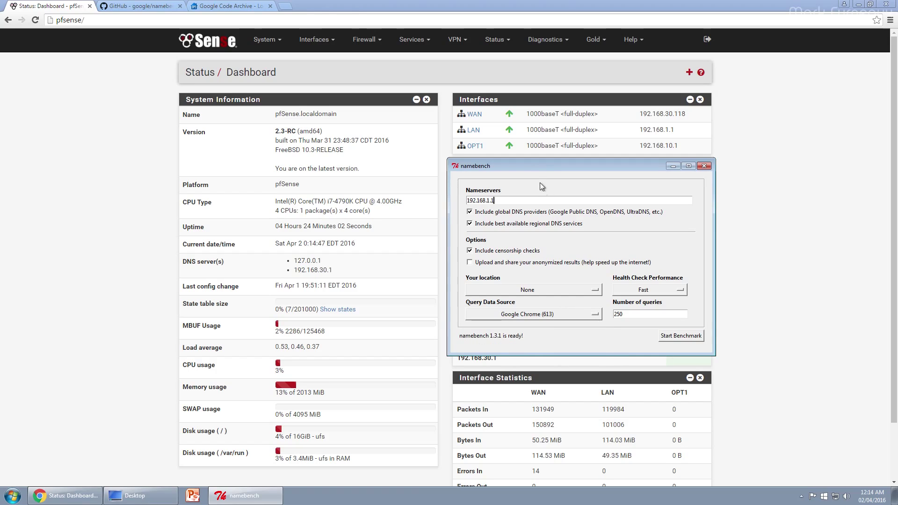
drag(543, 172, 543, 206)
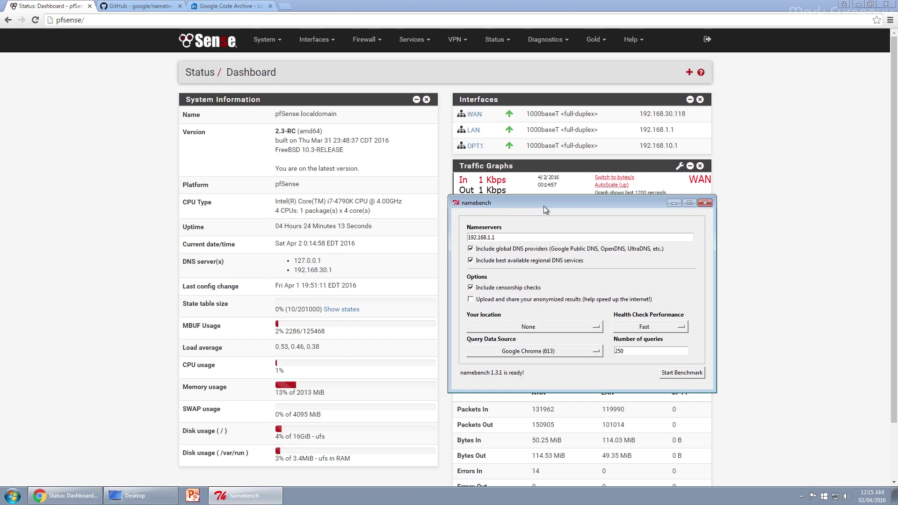
drag(532, 206, 528, 197)
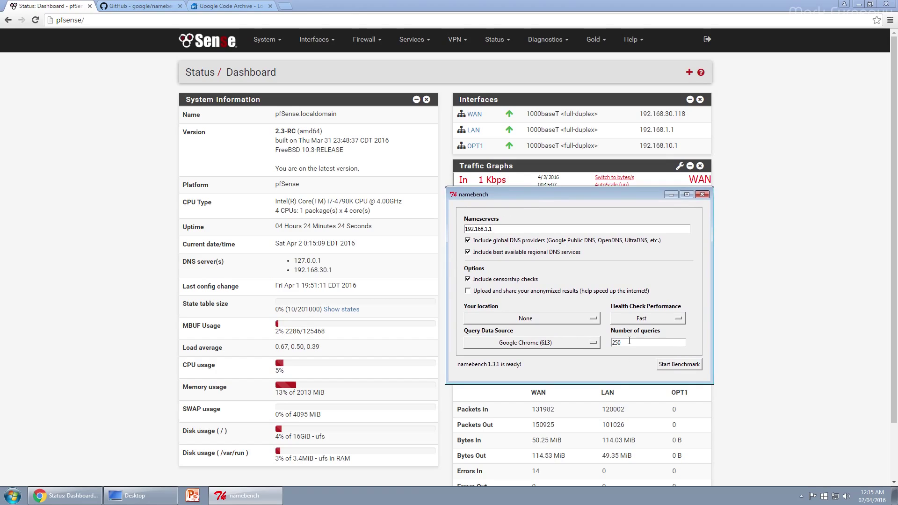
drag(539, 197, 538, 199)
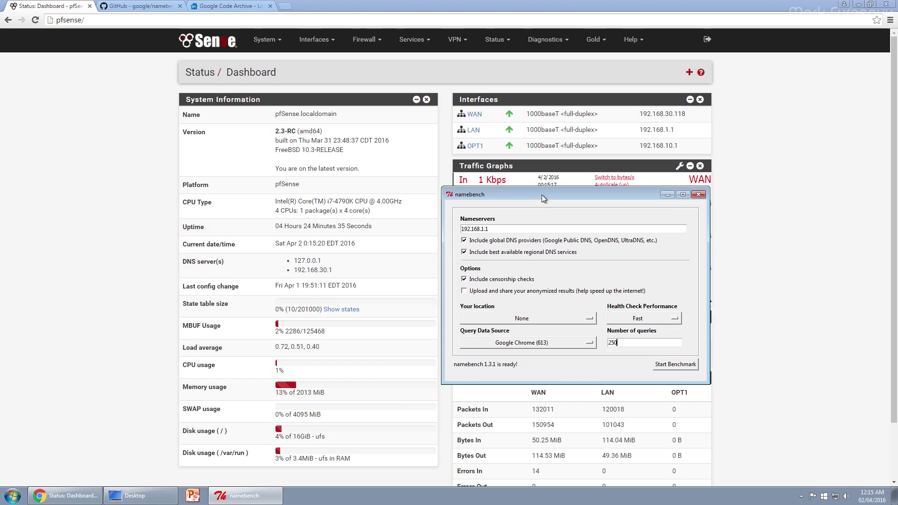
click(580, 344)
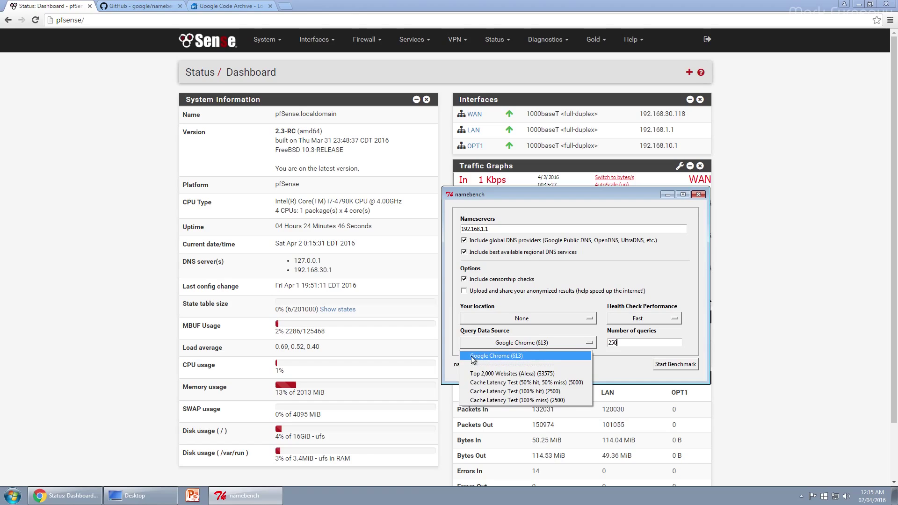
click(579, 358)
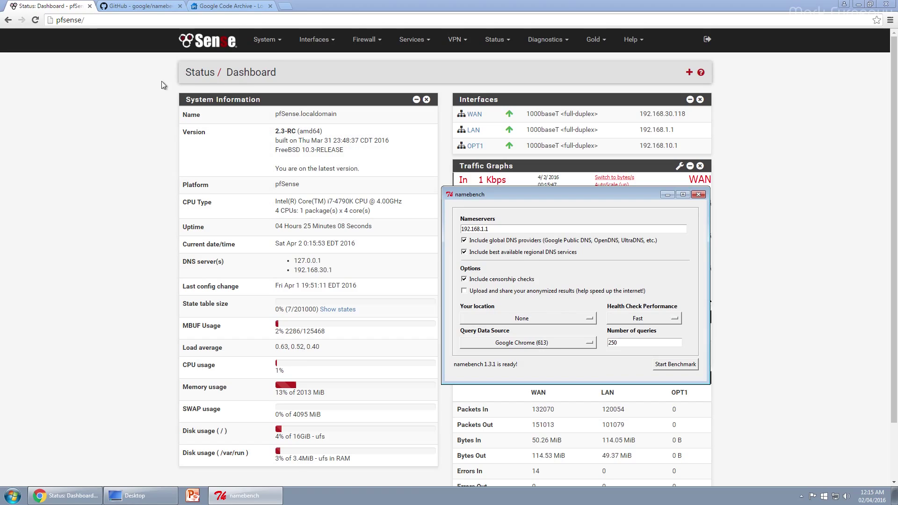
mouse_move(517, 197)
mouse_down()
mouse_move(494, 195)
mouse_move(526, 185)
mouse_up()
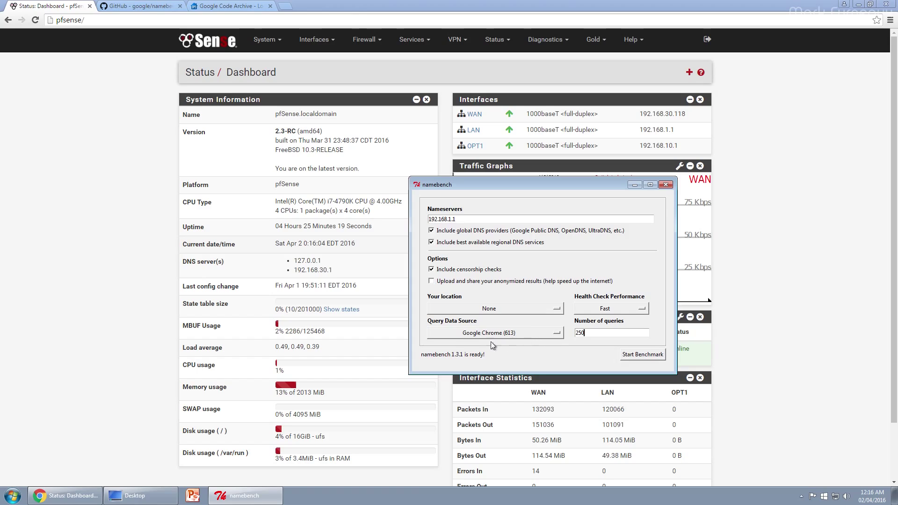
click(516, 334)
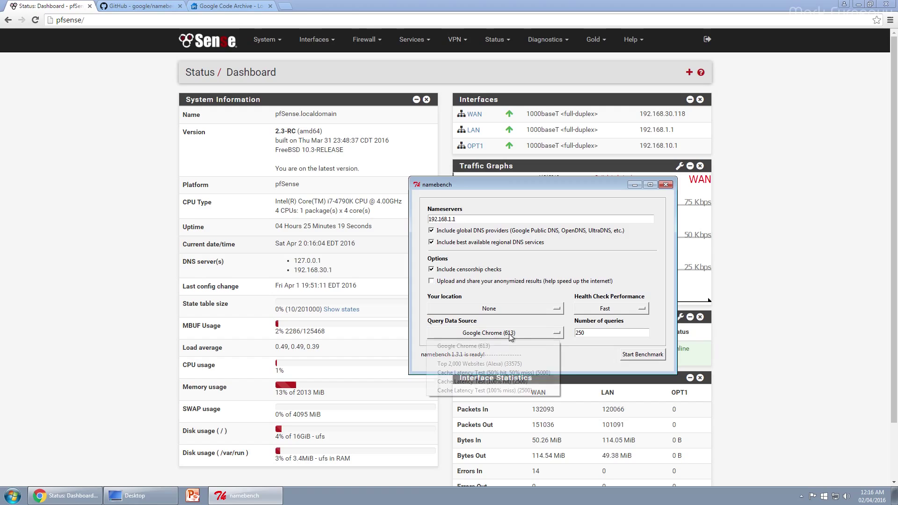
click(455, 347)
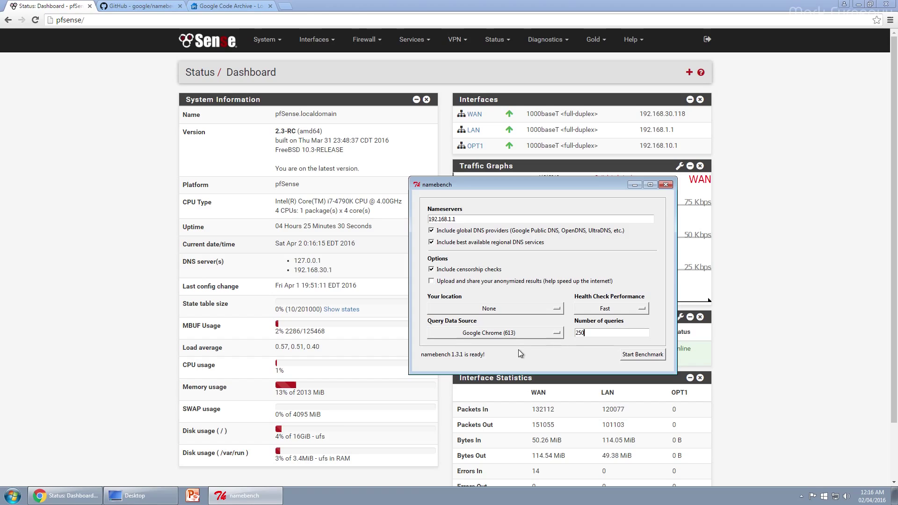
click(535, 332)
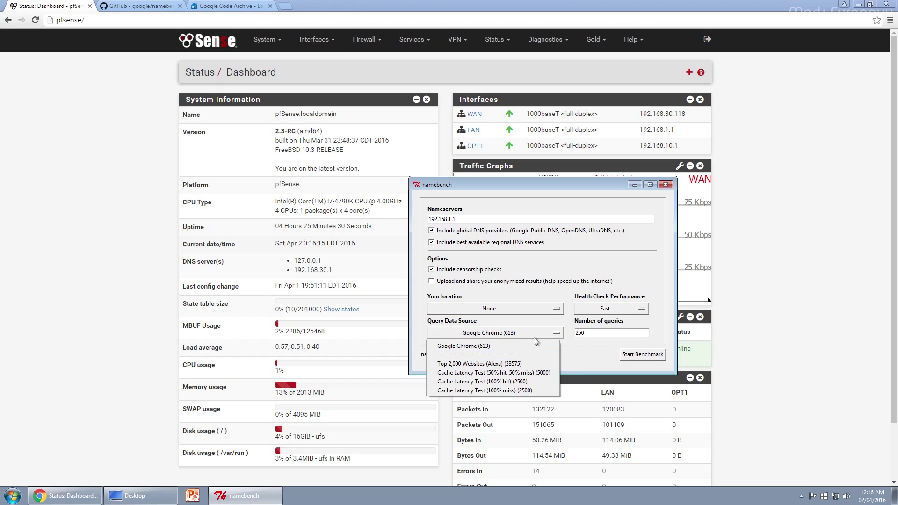
click(565, 342)
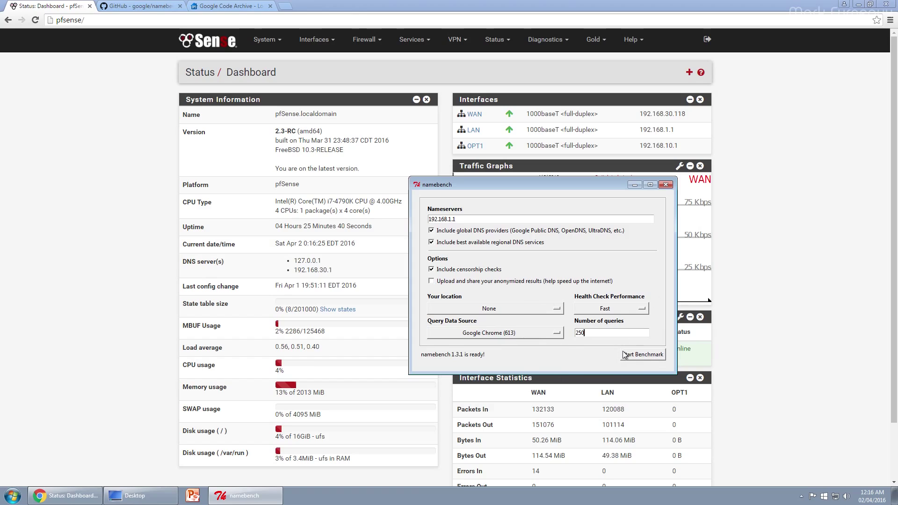
Run the namebench benchmark and bring its HTML results report to the front.
click(644, 355)
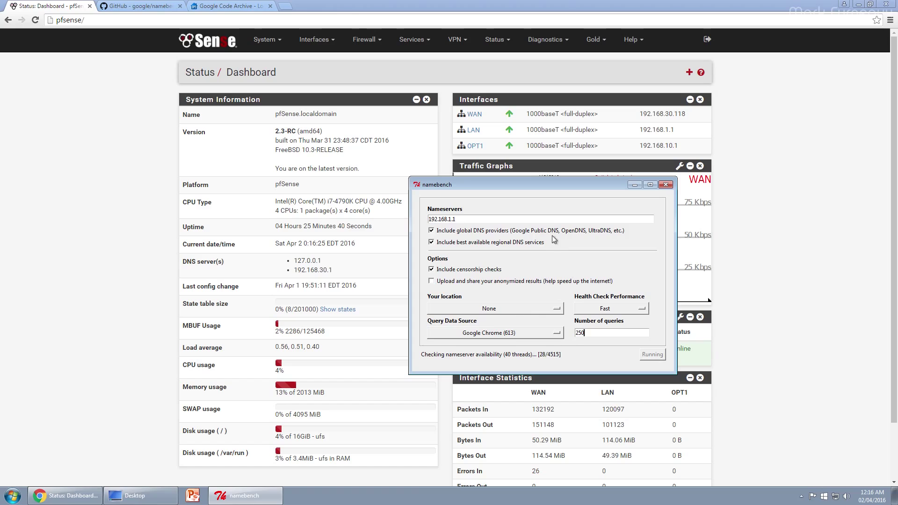
drag(539, 184, 594, 204)
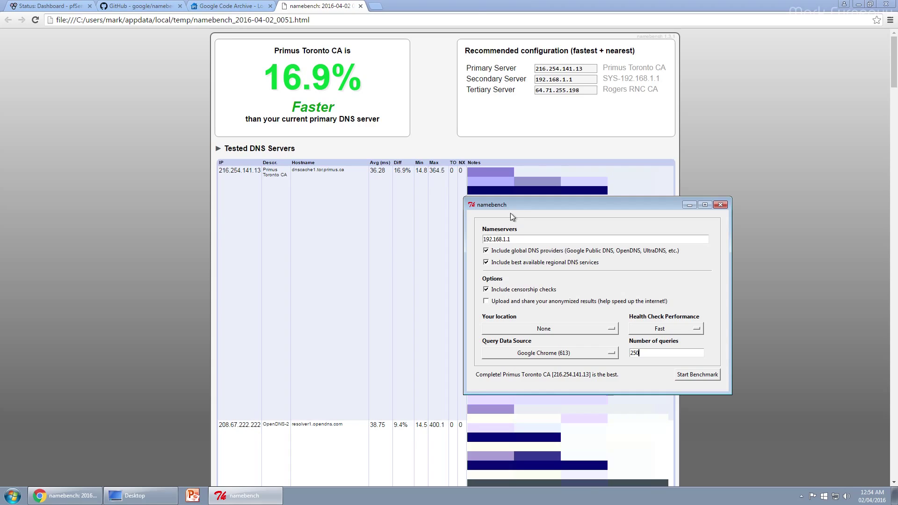
click(435, 303)
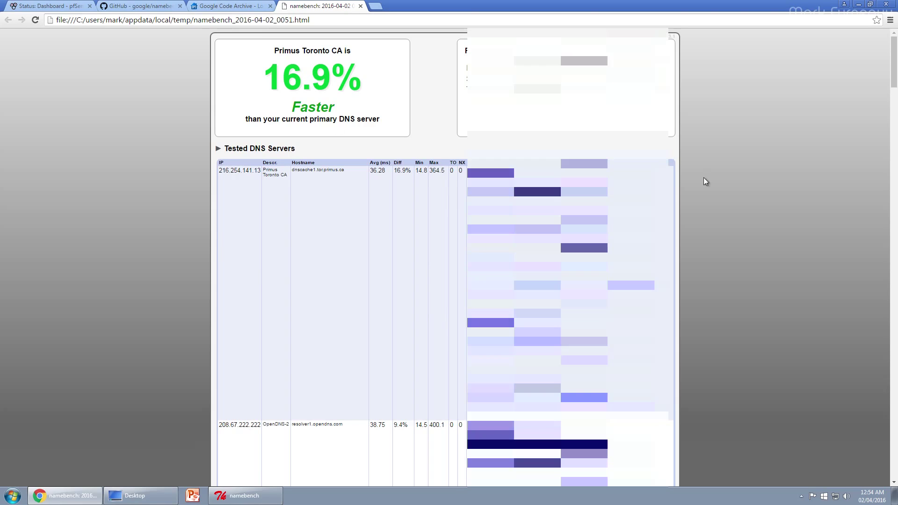
Examine the recommended primary, secondary and tertiary DNS servers in the results report and compare their addresses and provider names.
mouse_move(894, 51)
mouse_down()
mouse_move(893, 72)
mouse_move(894, 52)
mouse_up()
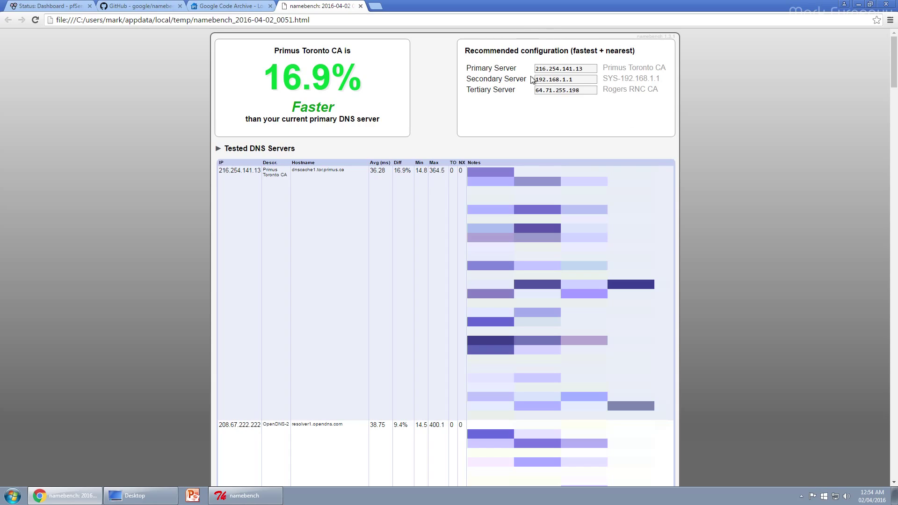
drag(588, 70, 533, 68)
click(575, 81)
drag(582, 82, 529, 75)
click(581, 77)
drag(580, 91, 538, 93)
click(576, 91)
drag(603, 89, 654, 90)
click(653, 110)
drag(579, 80, 531, 78)
click(588, 80)
drag(585, 68, 514, 71)
drag(582, 92, 514, 82)
click(540, 96)
Examine the average, minimum and maximum response times of each server in the Tested DNS Servers table.
scroll(823, 89, down, 1)
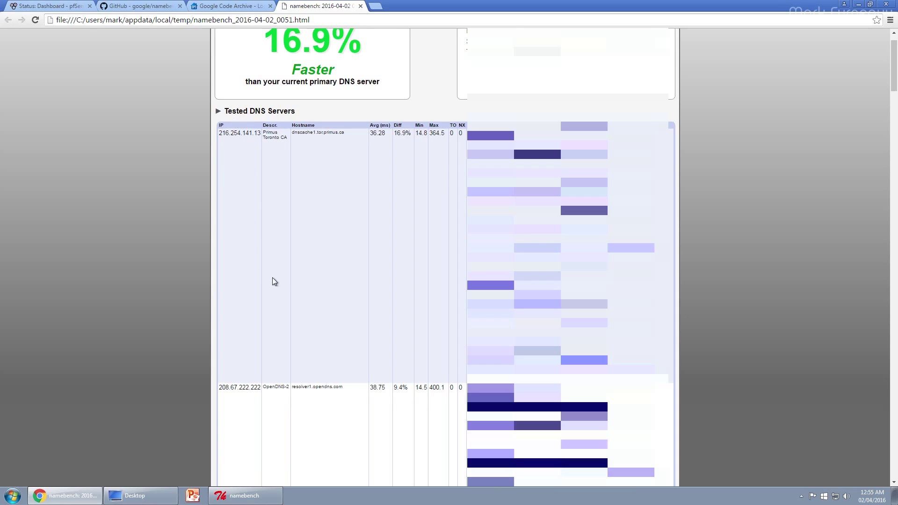
scroll(306, 259, down, 1)
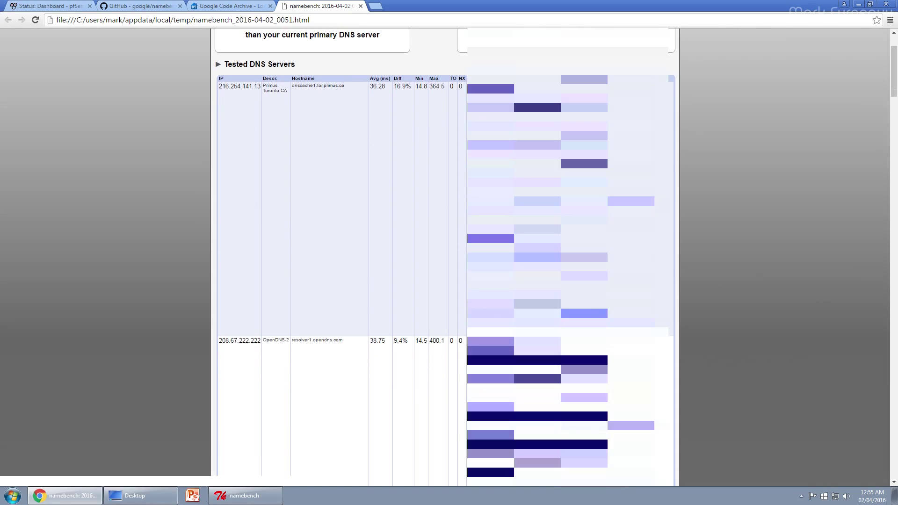
scroll(444, 257, down, 5)
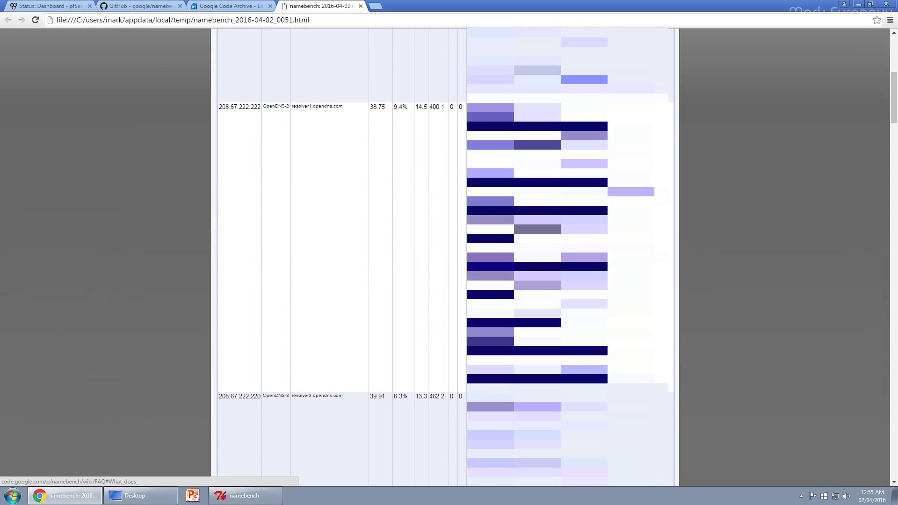
scroll(444, 257, down, 20)
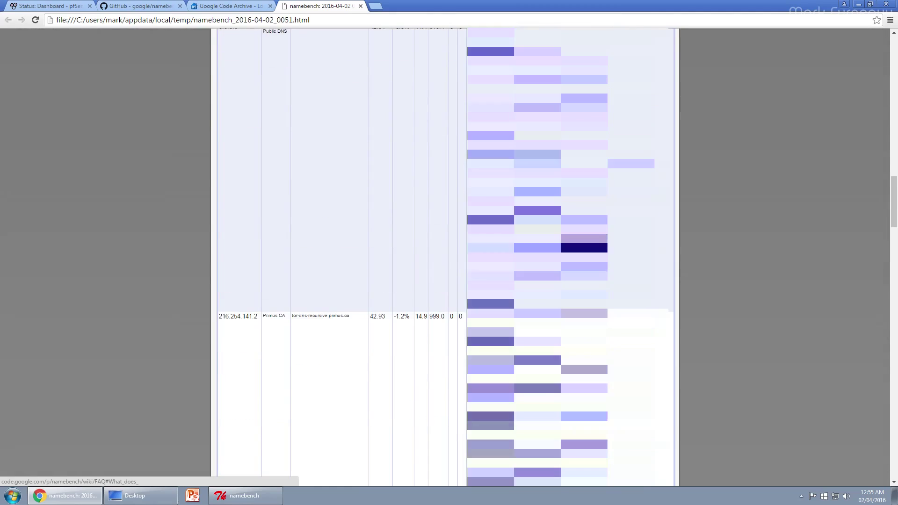
scroll(445, 257, down, 20)
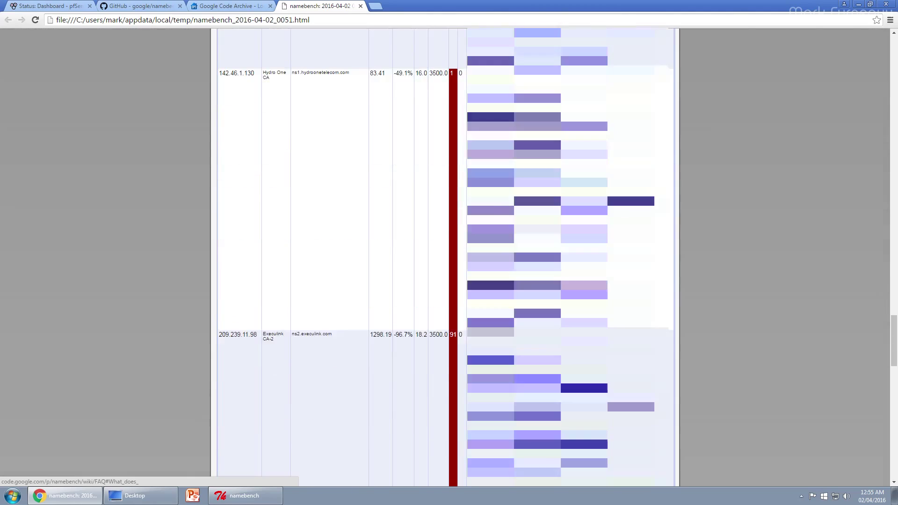
Examine the report's response duration graphs, distribution charts, query details and configuration, and return to the recommended configuration summary.
scroll(603, 225, down, 5)
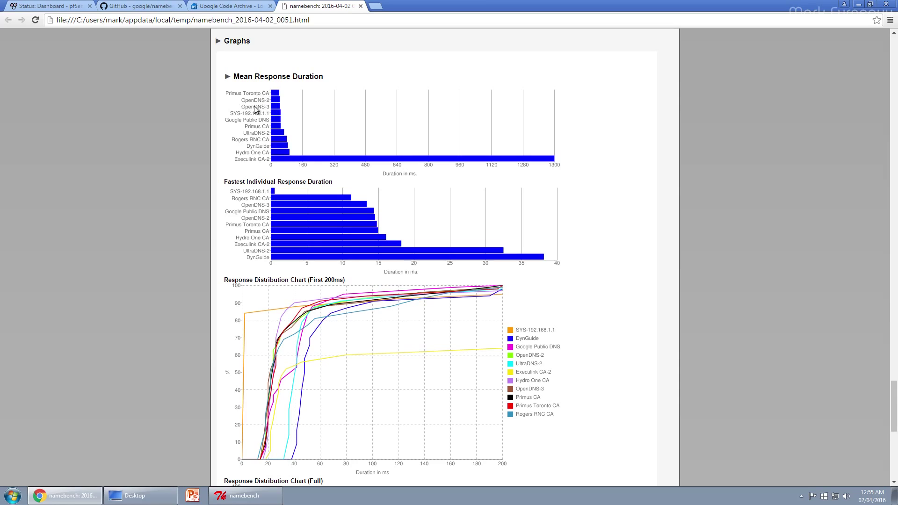
scroll(254, 109, down, 1)
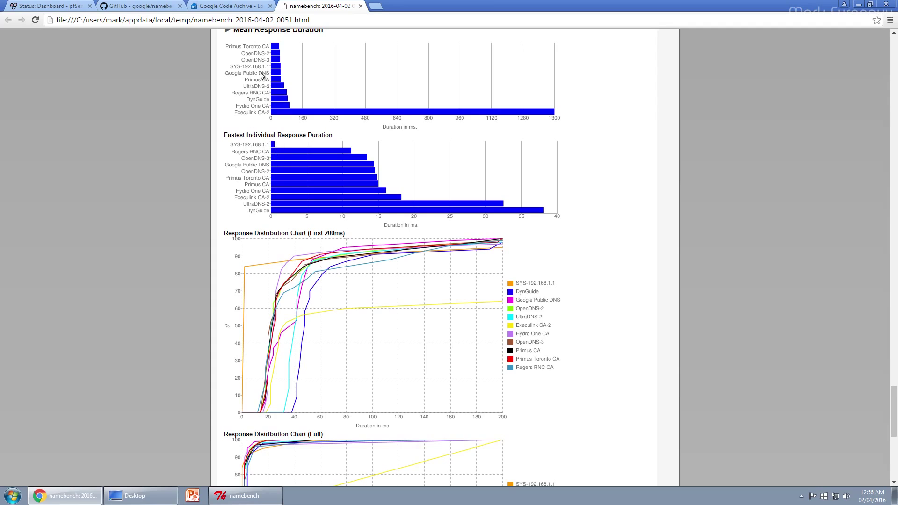
scroll(270, 230, down, 4)
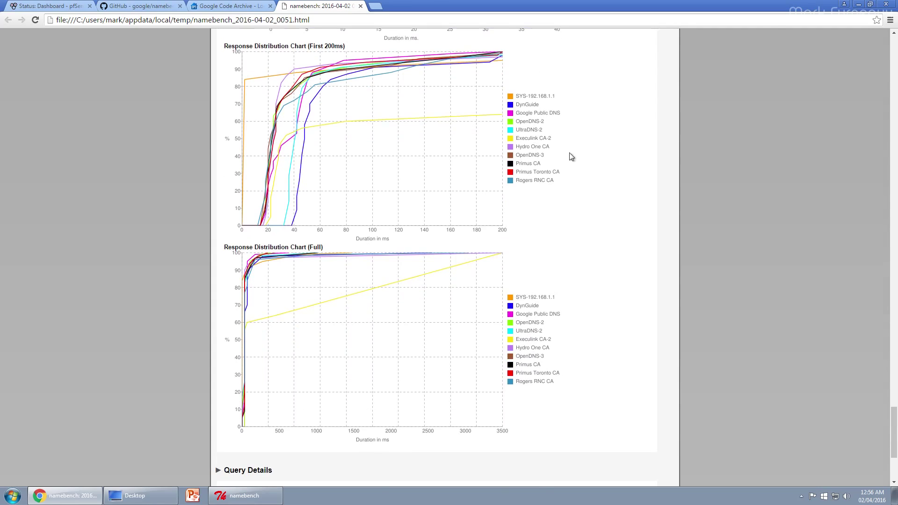
scroll(538, 202, down, 3)
scroll(538, 202, down, 1)
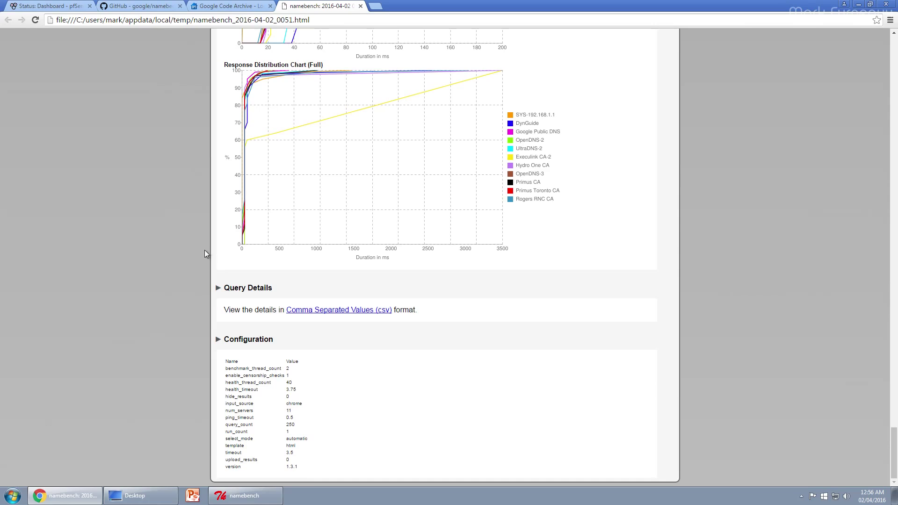
scroll(480, 161, up, 2)
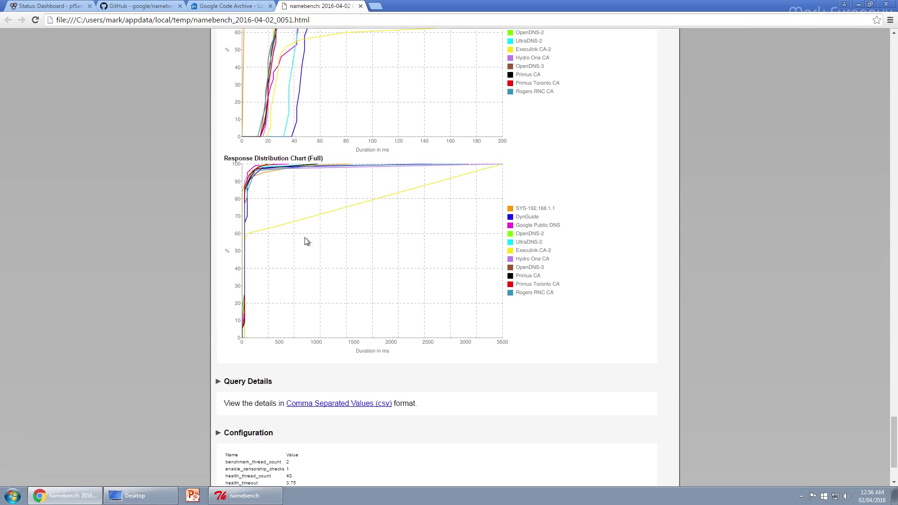
scroll(525, 387, down, 1)
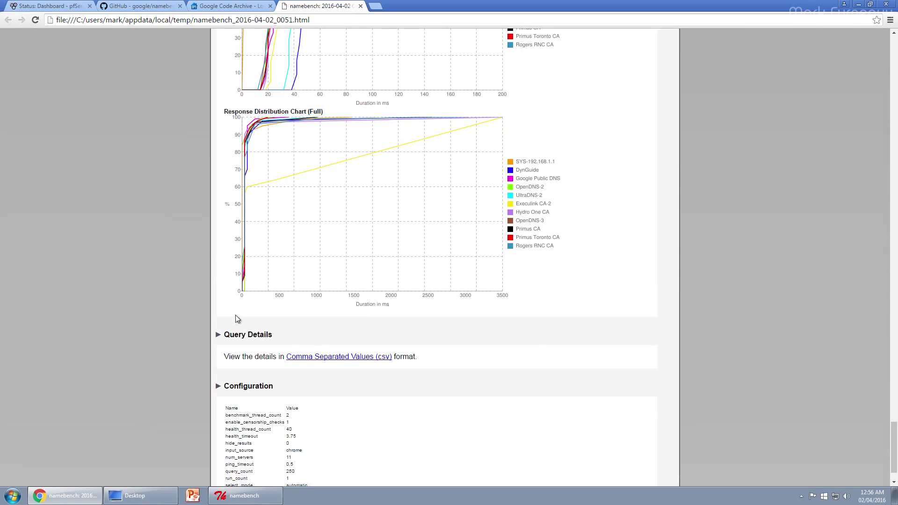
scroll(186, 341, up, 10)
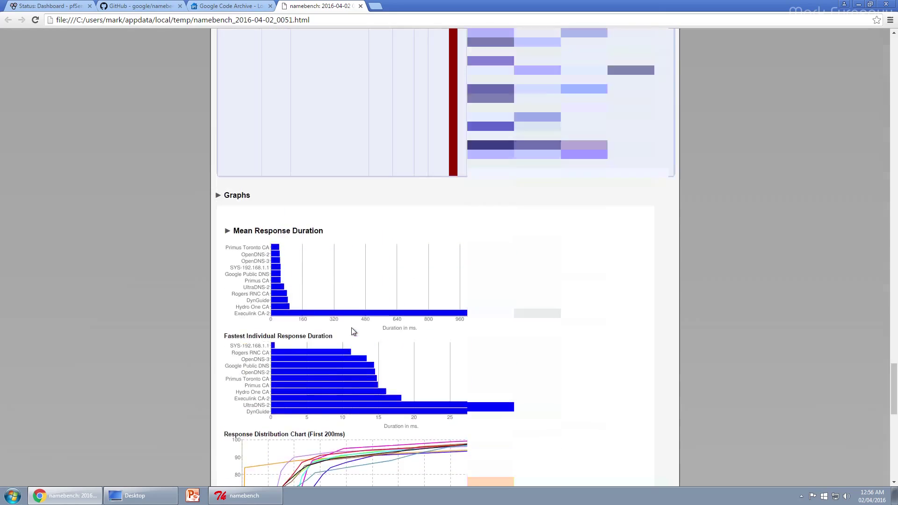
scroll(316, 256, up, 15)
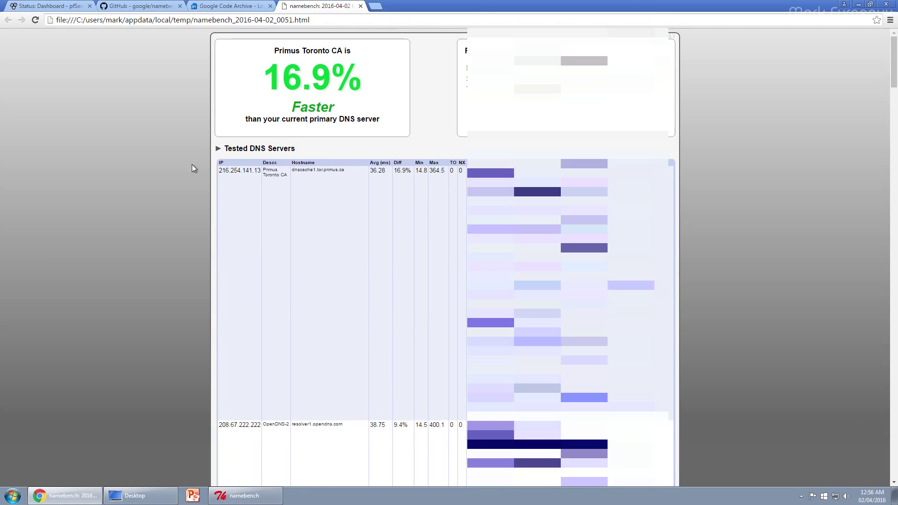
scroll(797, 284, down, 20)
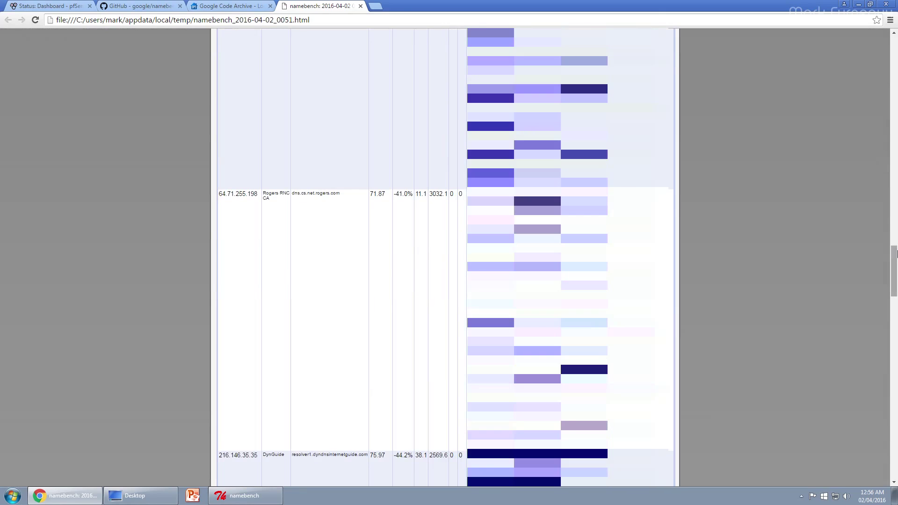
drag(894, 253, 857, 61)
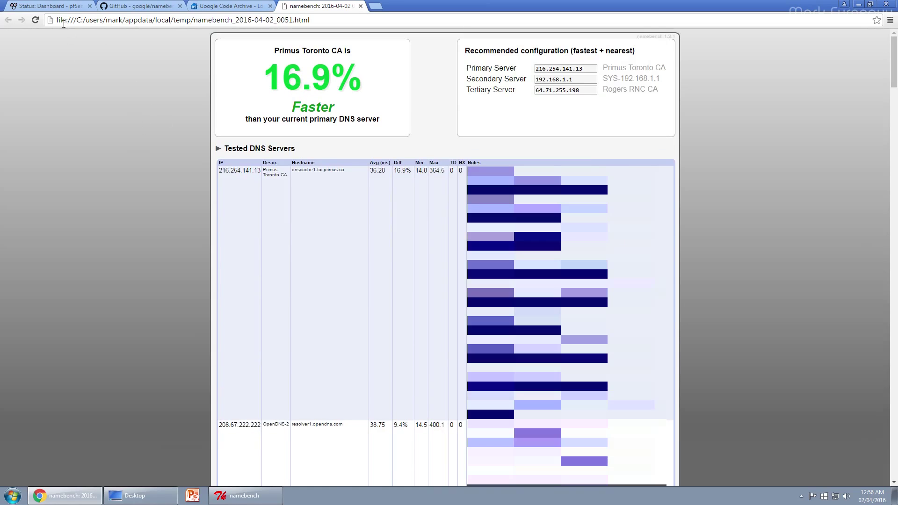
Switch to the pfSense web interface and open the General Setup page containing the DNS server settings.
click(56, 6)
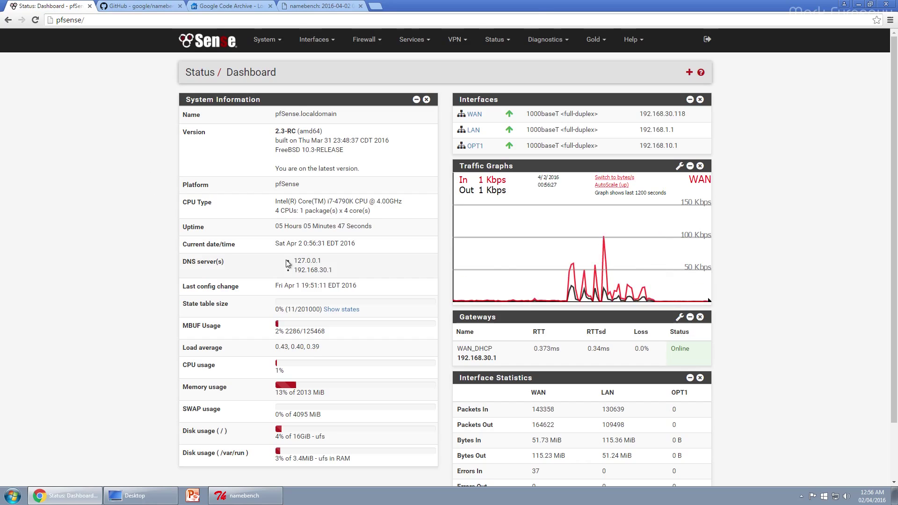
click(264, 42)
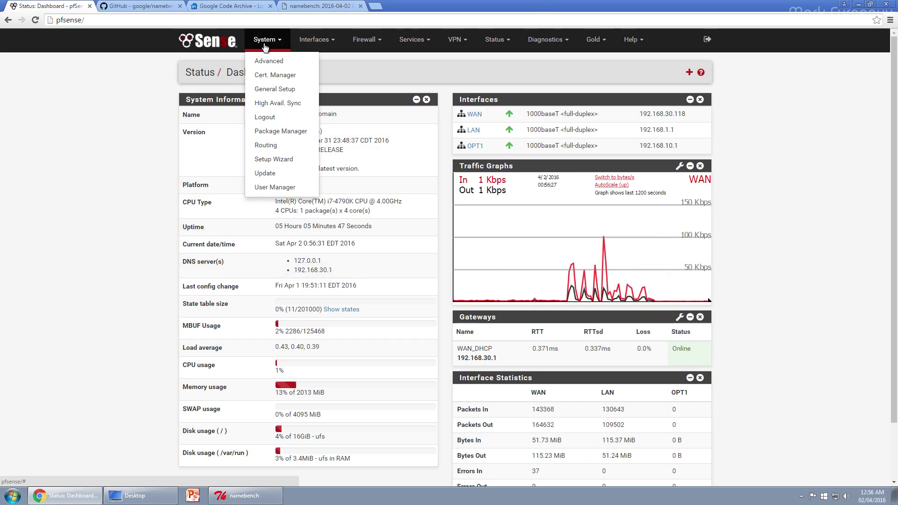
click(275, 90)
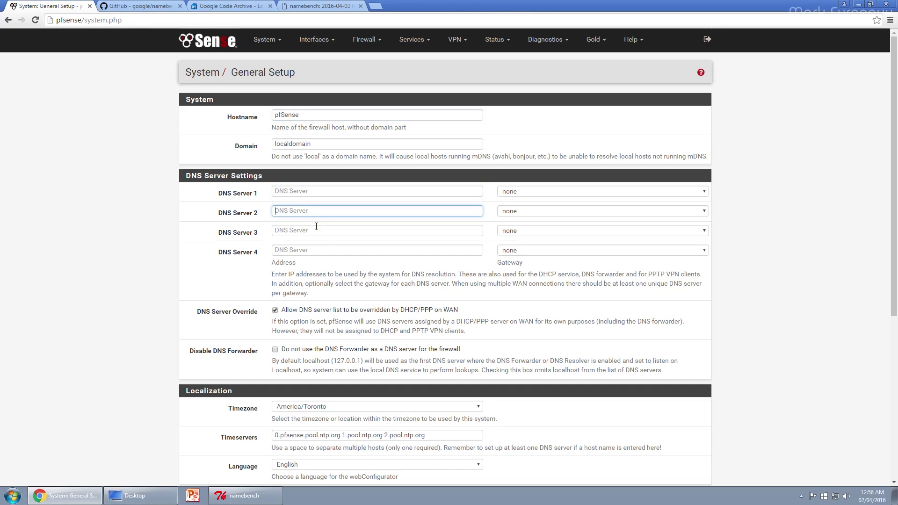
Copy the recommended primary server address 216.254.141.13 from the namebench report into DNS Server 1 in General Setup.
click(315, 251)
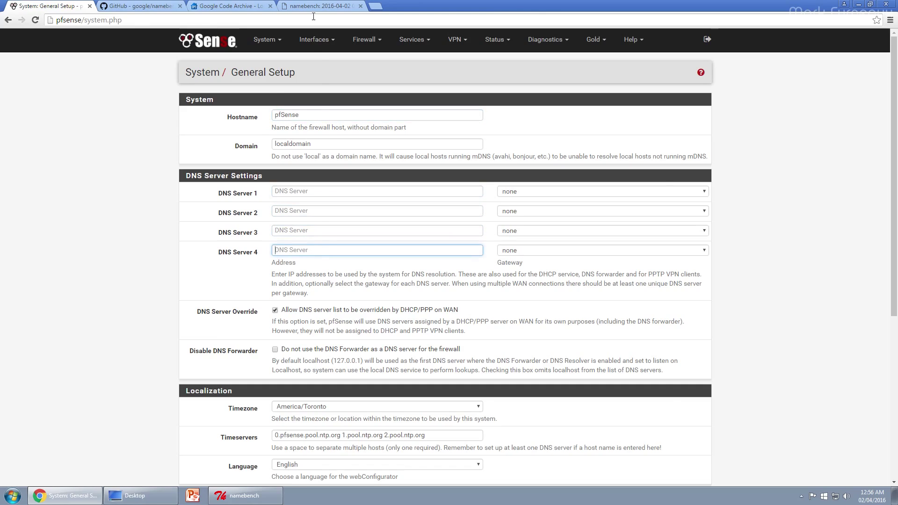
click(313, 6)
drag(582, 69, 500, 67)
click(500, 66)
double_click(565, 68)
key(ctrl+c)
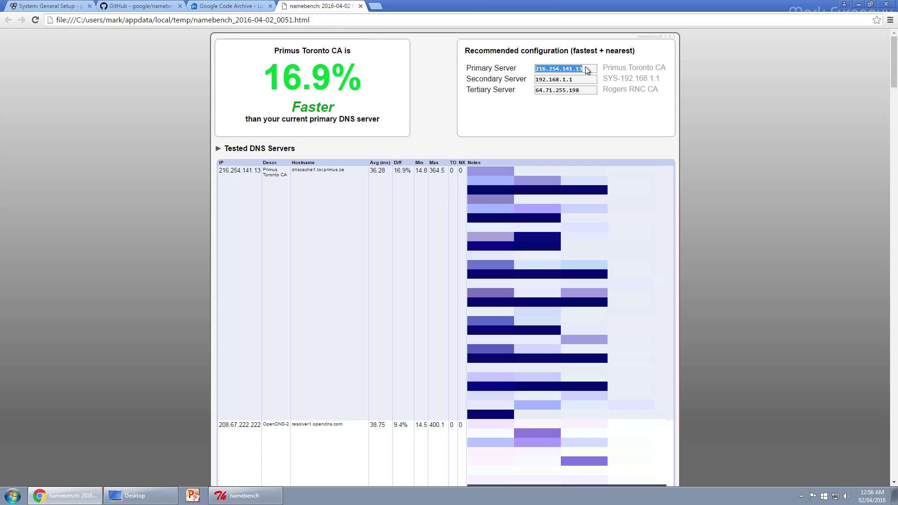
click(75, 6)
click(326, 196)
key(ctrl+v)
Copy the recommended tertiary server address 64.71.255.198 from the namebench report into DNS Server 2.
click(315, 5)
double_click(561, 91)
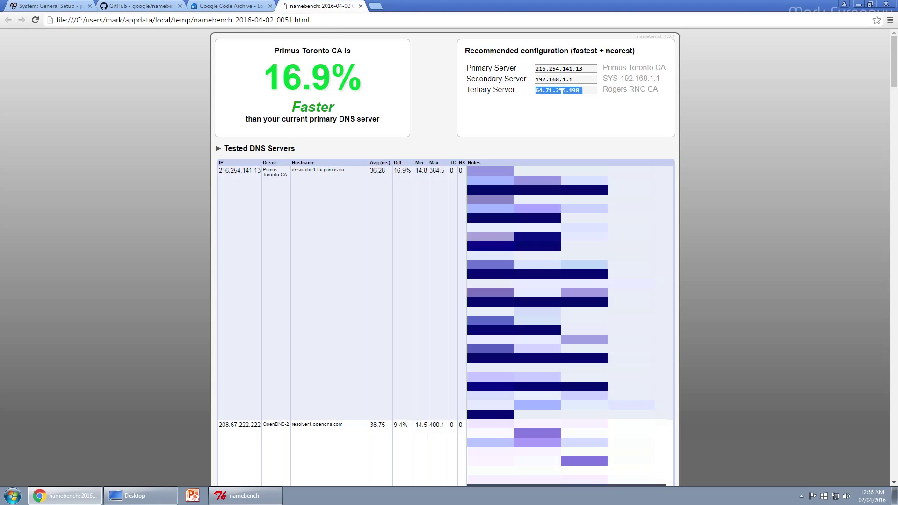
key(ctrl+c)
click(71, 6)
click(337, 213)
key(ctrl+v)
Copy the OpenDNS-2 address 208.67.222.222 from the report's Tested DNS Servers table into DNS Server 3.
click(332, 229)
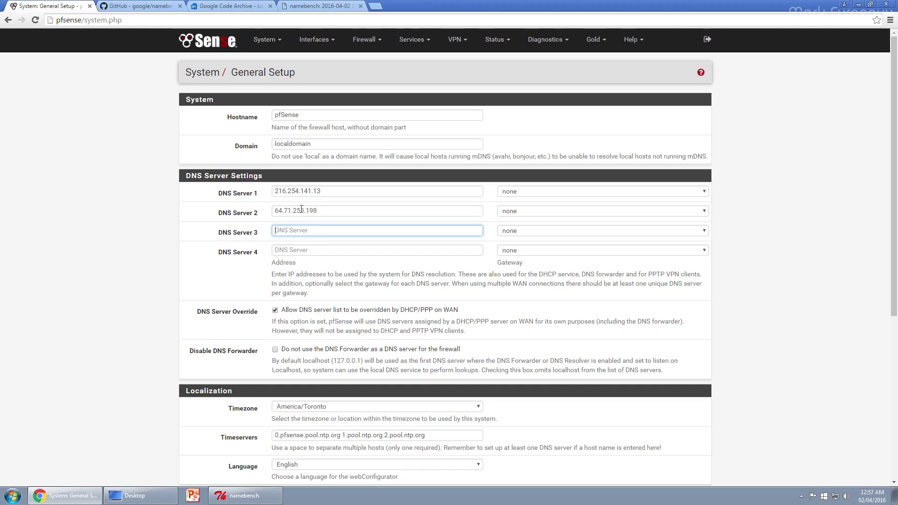
click(312, 7)
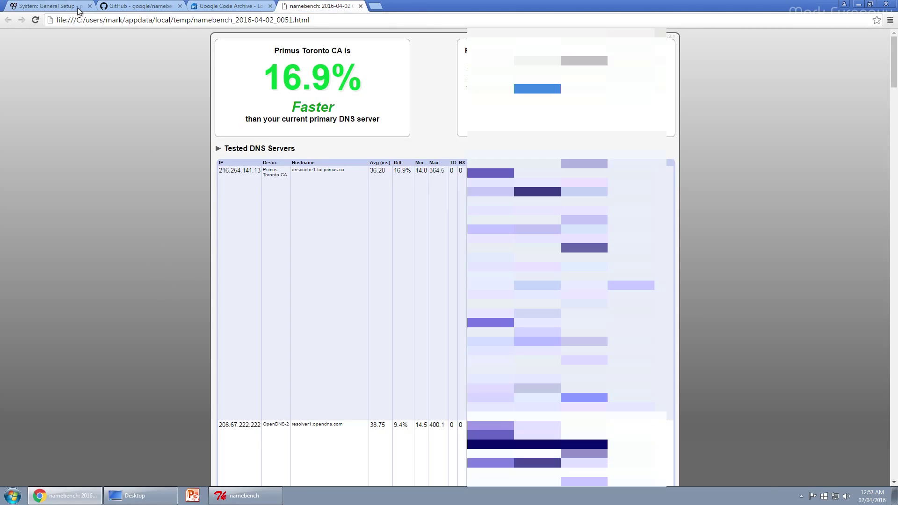
scroll(243, 246, down, 3)
scroll(325, 353, up, 1)
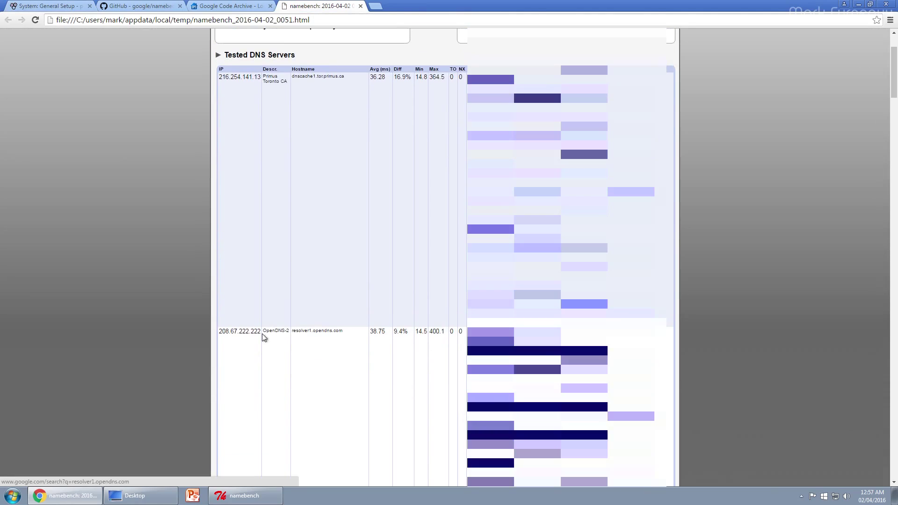
click(54, 5)
click(326, 6)
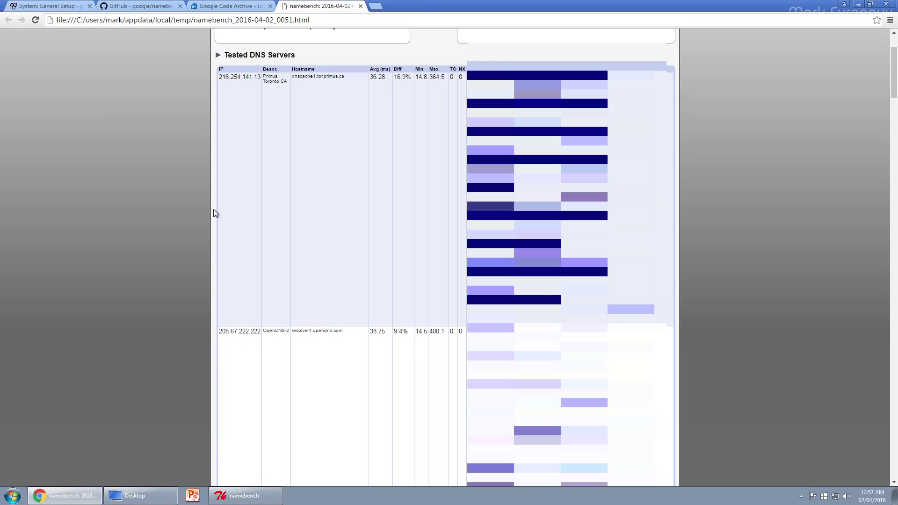
click(60, 6)
click(319, 5)
drag(219, 332, 261, 334)
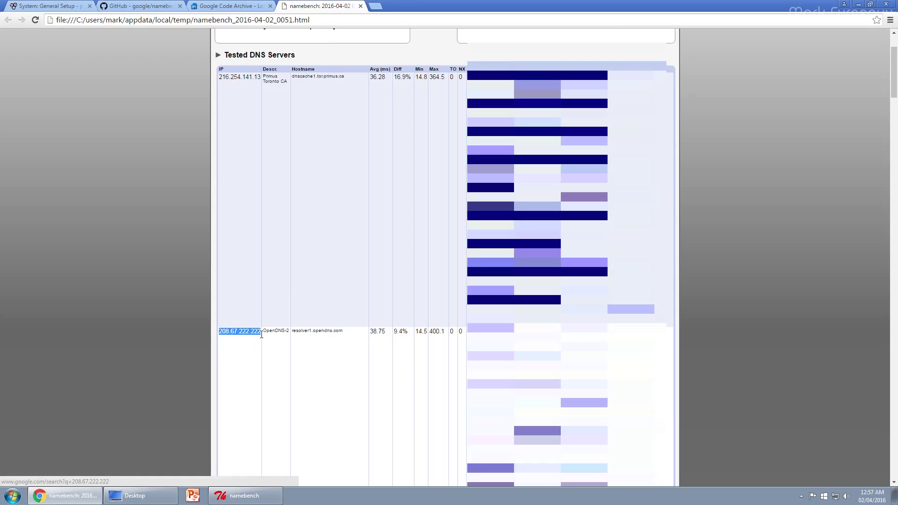
click(40, 4)
click(307, 229)
key(ctrl+v)
Set DNS Server 4 to 8.8.8.8.
click(315, 251)
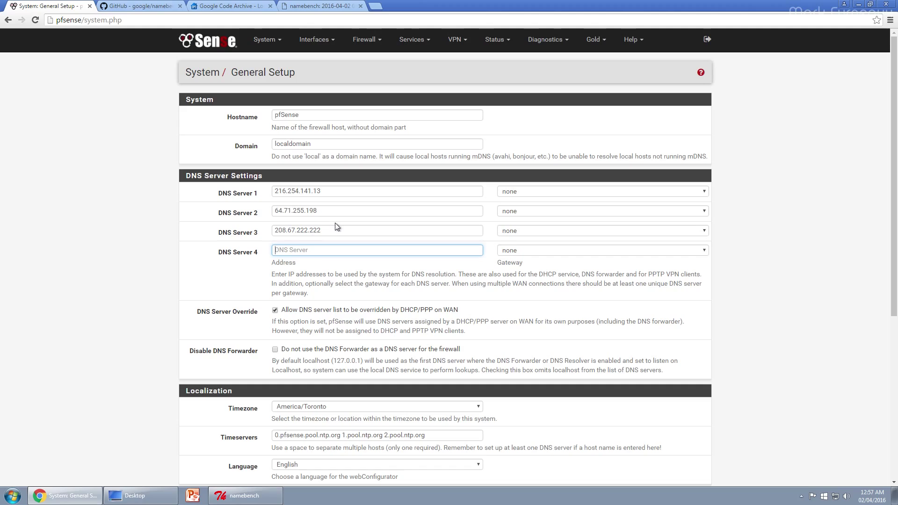
click(342, 202)
click(344, 219)
click(348, 250)
text(8.8.8.8)
Review the addresses entered for DNS Servers 1 to 4 and their order.
click(331, 230)
click(336, 210)
click(341, 191)
click(347, 251)
click(346, 230)
click(346, 212)
click(336, 191)
click(204, 241)
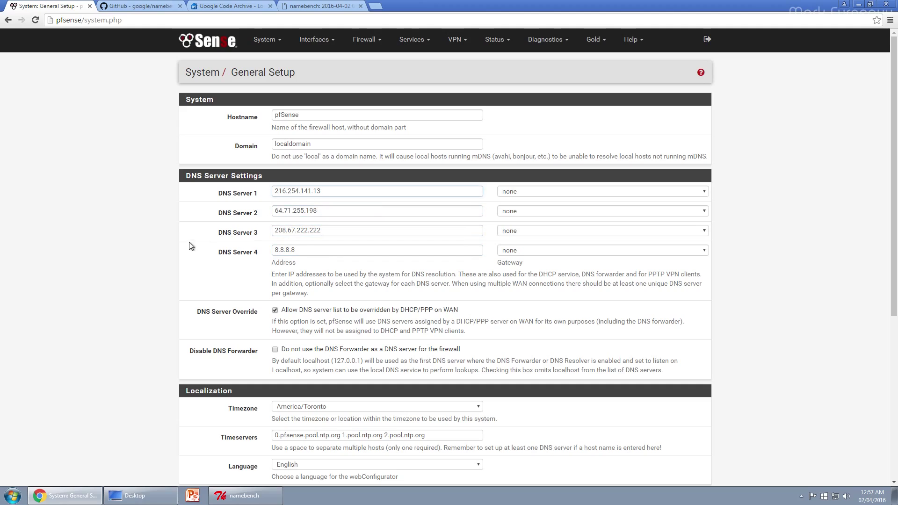
double_click(296, 248)
click(298, 249)
click(167, 254)
double_click(309, 248)
click(314, 251)
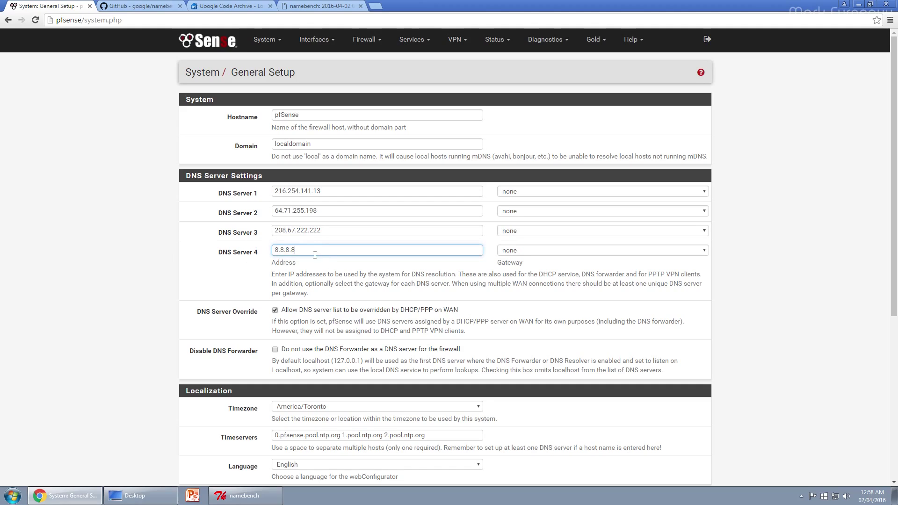
click(176, 252)
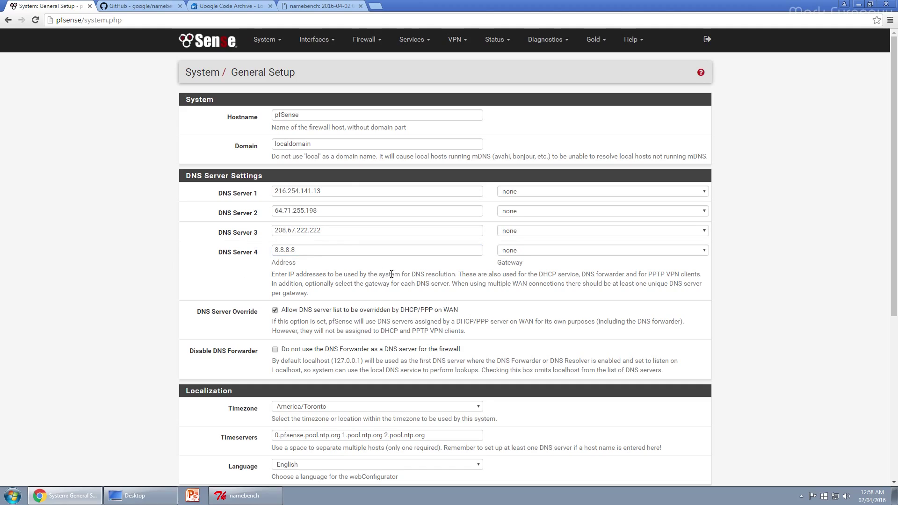
click(332, 192)
key(Tab)
key(Tab)
click(207, 233)
Save the General Setup changes and open the general settings of the DNS Resolver service.
scroll(158, 370, down, 2)
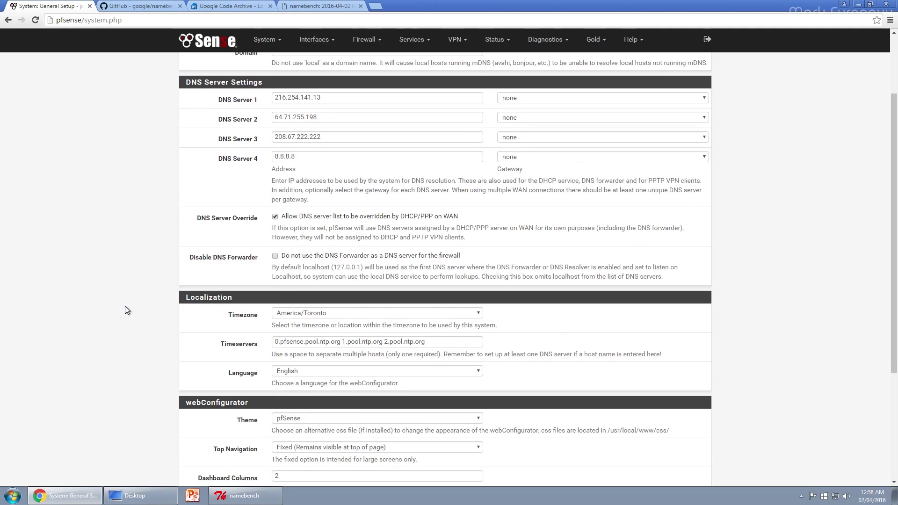
scroll(152, 297, down, 4)
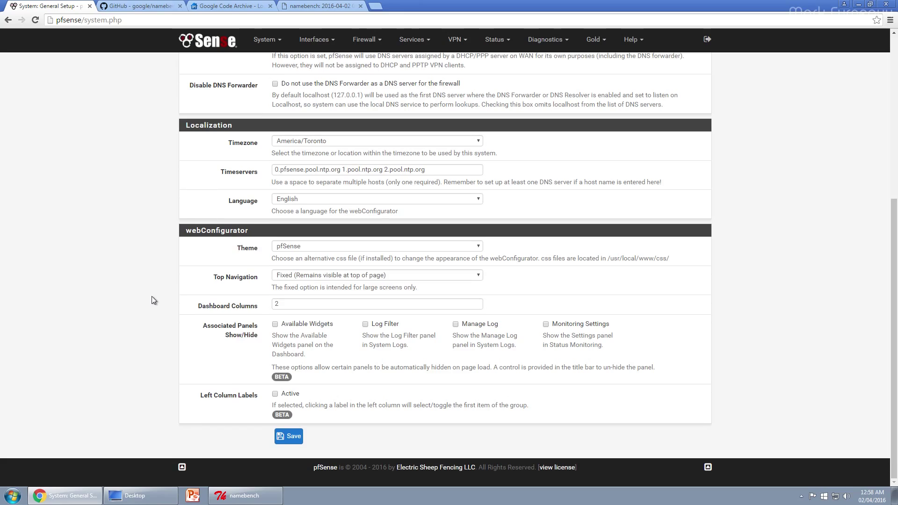
click(287, 437)
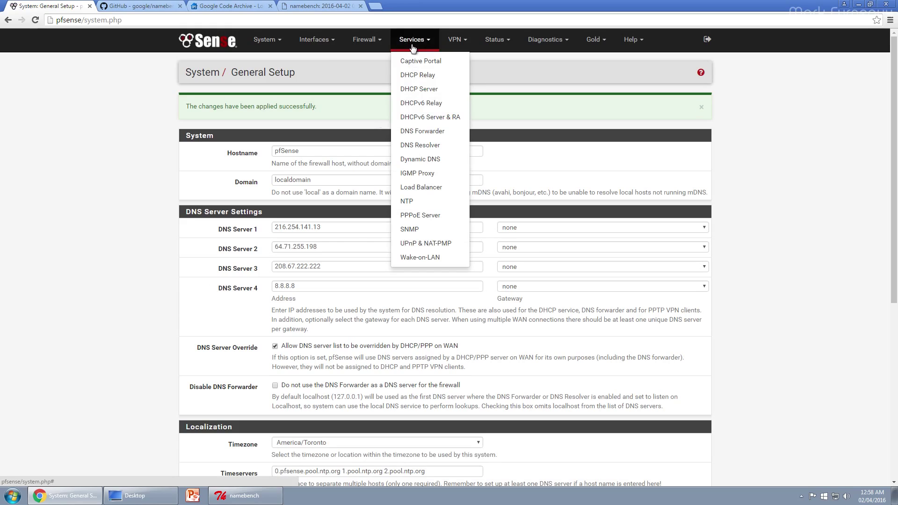
click(431, 146)
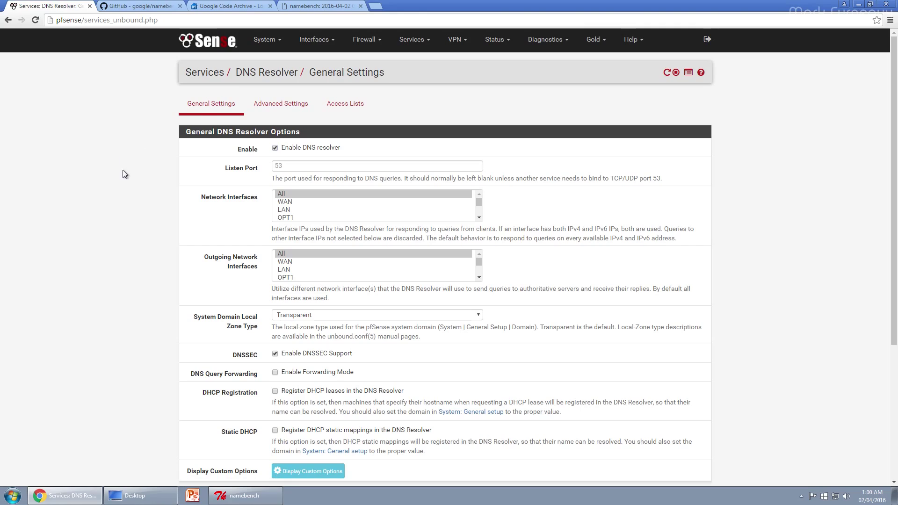
Examine the DNS Resolver's listen port, network interface and DNSSEC settings and the available System Domain Local Zone Type options.
scroll(70, 180, down, 1)
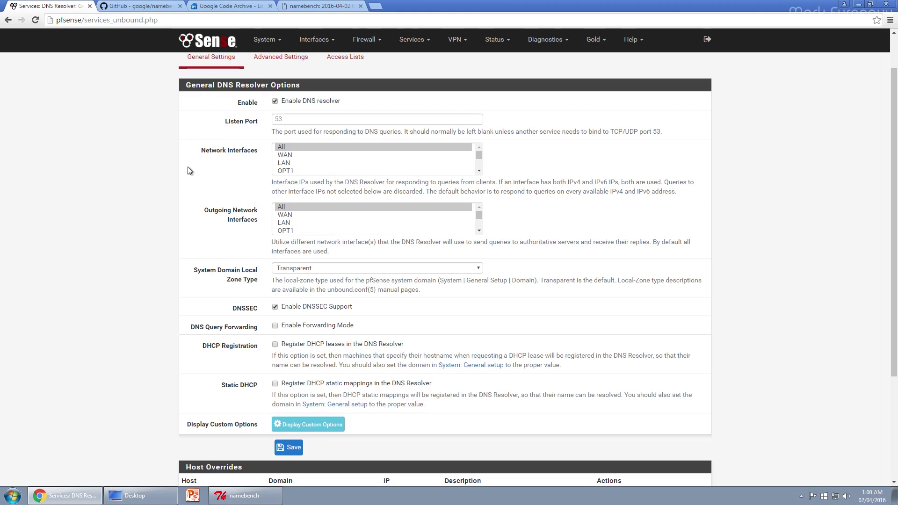
scroll(162, 164, down, 1)
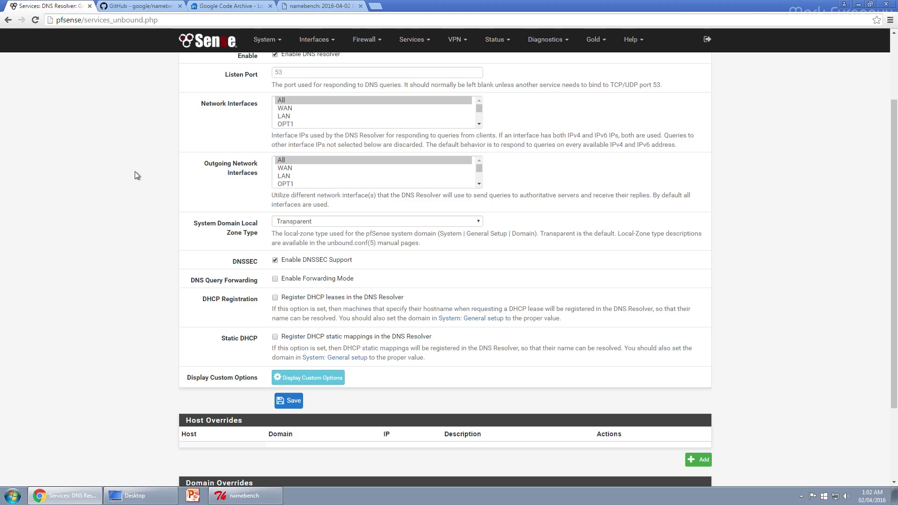
scroll(148, 158, down, 1)
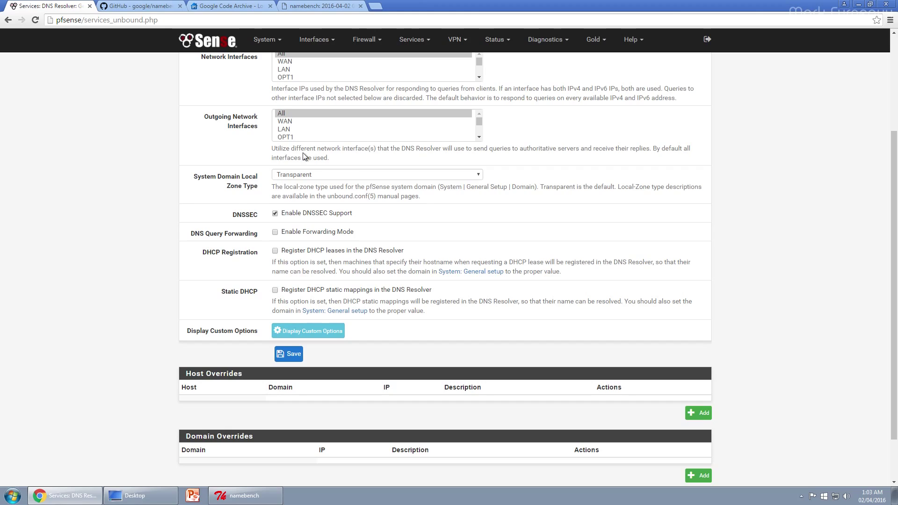
click(287, 177)
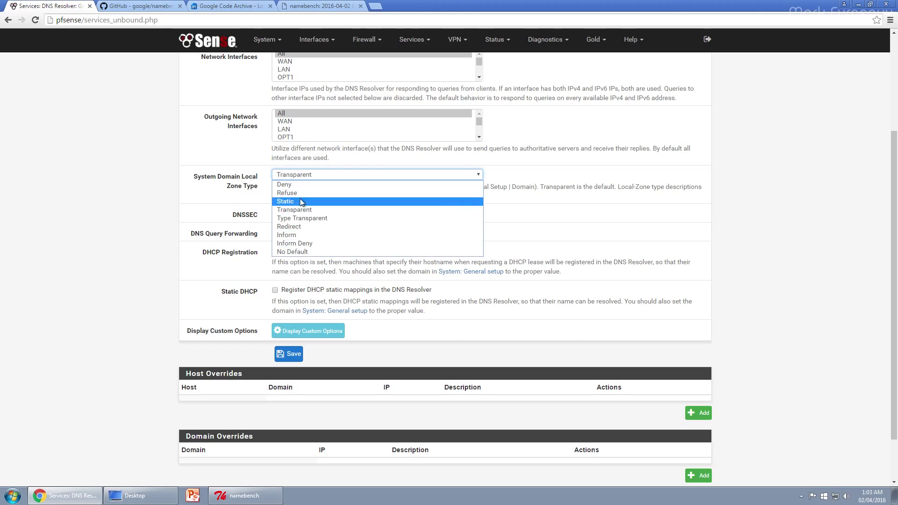
click(203, 195)
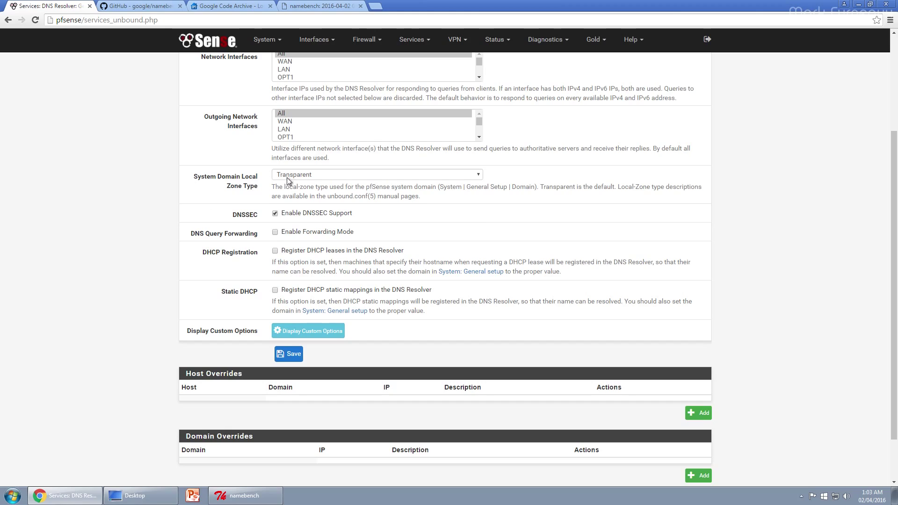
scroll(176, 189, down, 1)
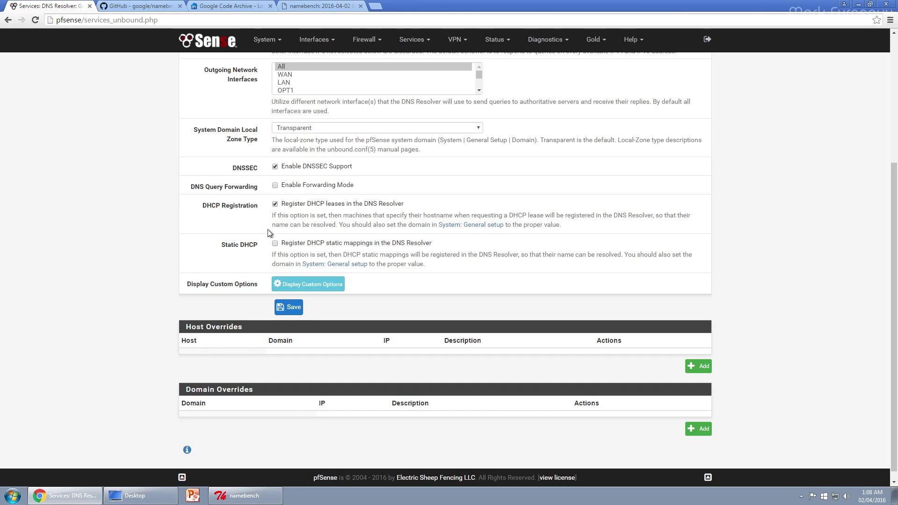
Try switching the registration of DHCP leases in the DNS Resolver on and off.
click(275, 204)
click(275, 205)
scroll(204, 245, down, 1)
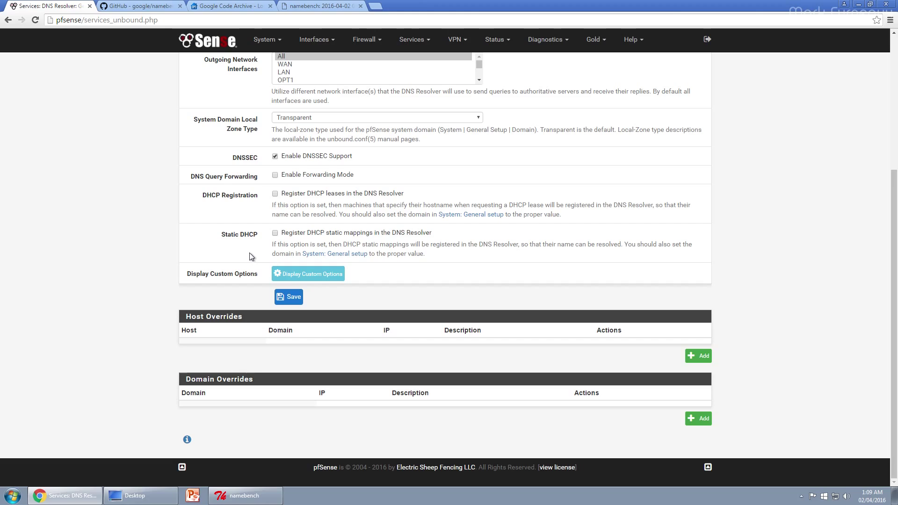
click(275, 194)
Display the DNS Resolver's custom options field to inspect it, and hide it again.
click(306, 274)
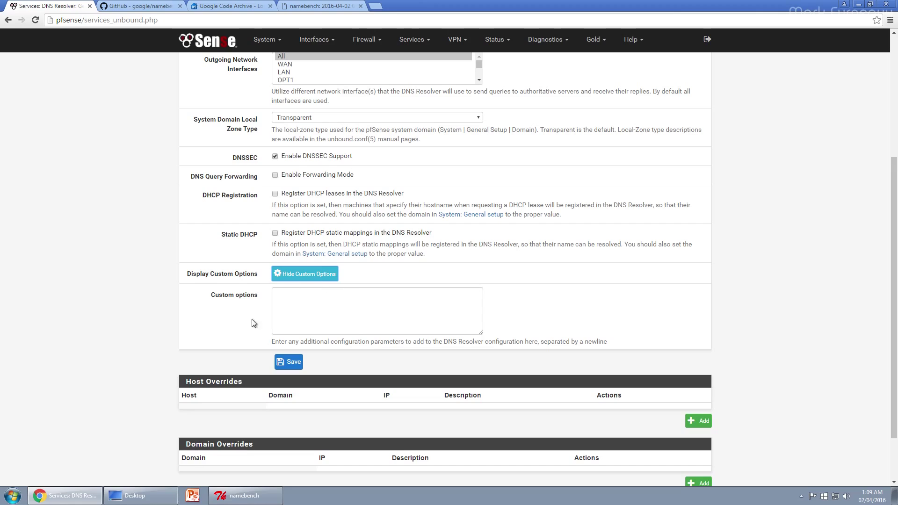
click(306, 312)
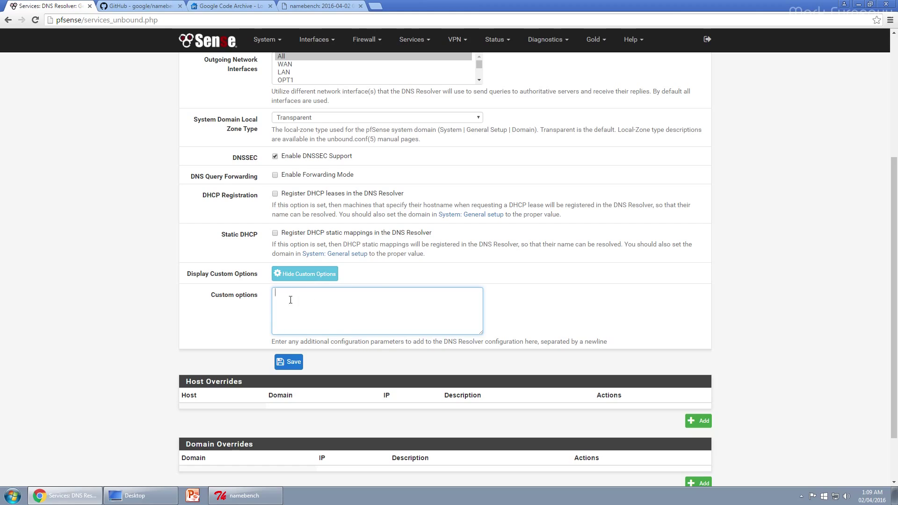
click(305, 275)
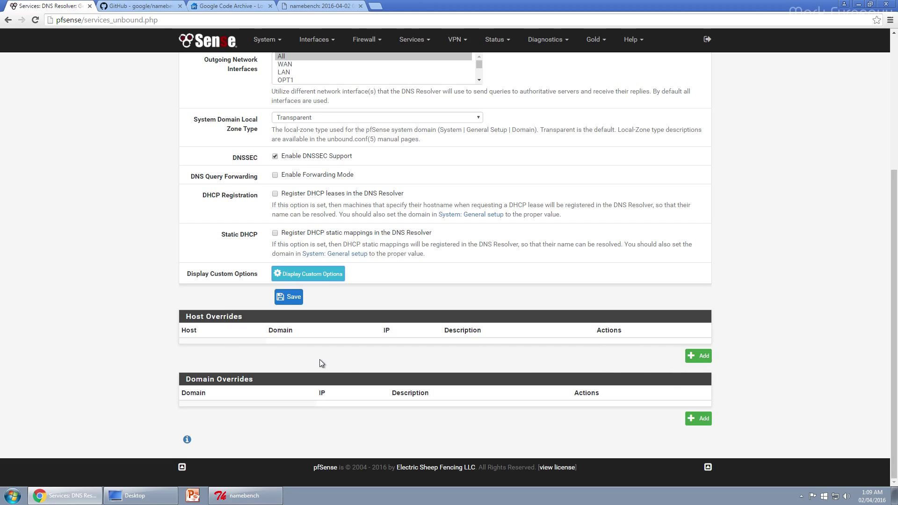
Start a new host override in the DNS Resolver with host faraday and domain localdomain.
click(697, 357)
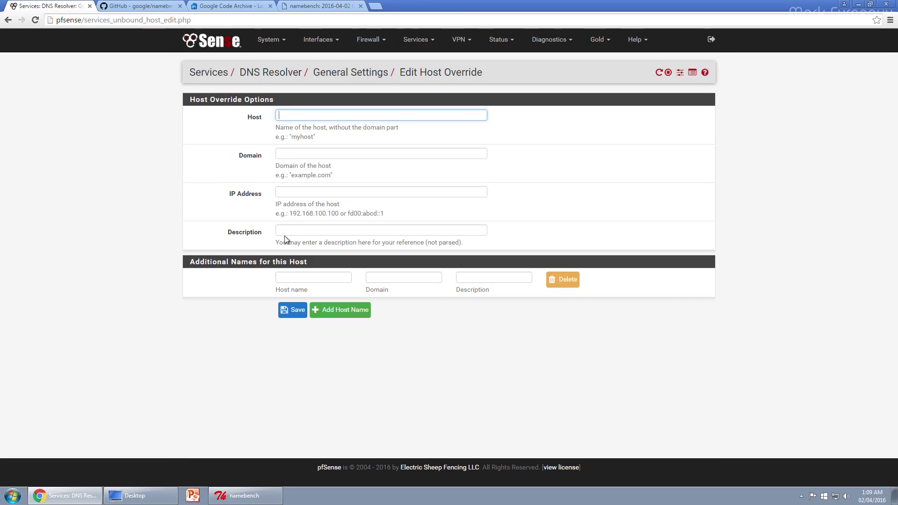
click(297, 117)
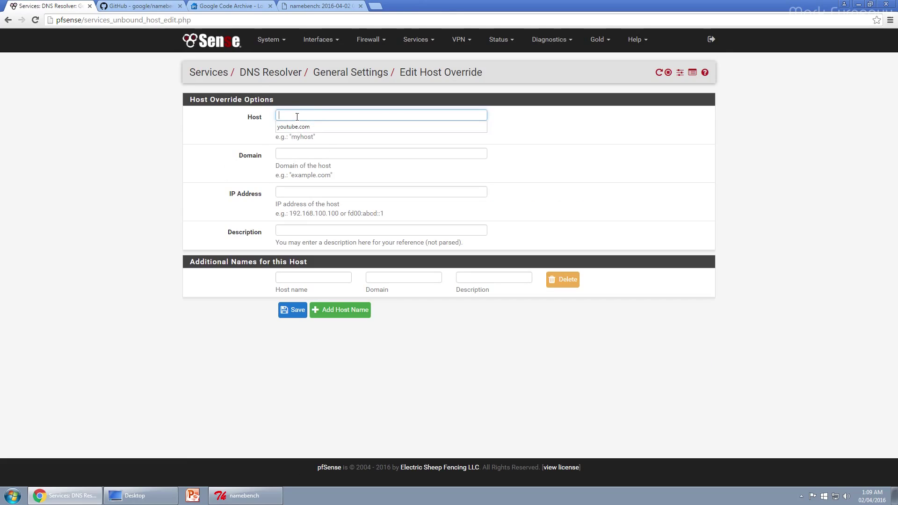
key(Escape)
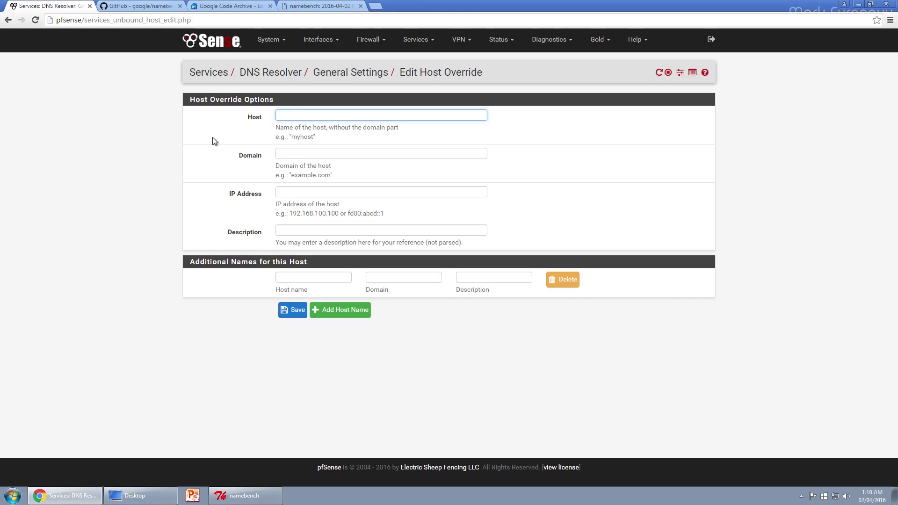
text(faraday)
click(281, 154)
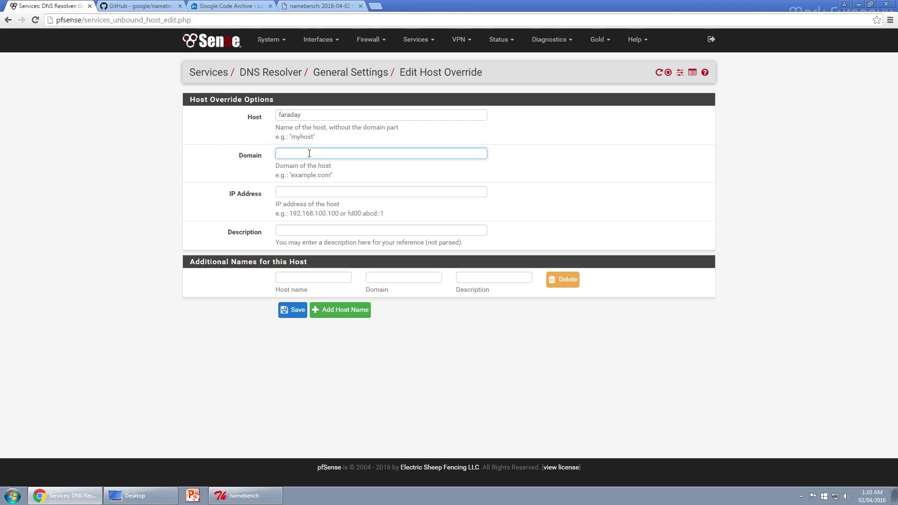
text(localdomain)
Set the host override's IP address to 192.168.1.150 and description to laptop, save it, and check the Host Overrides list.
click(337, 191)
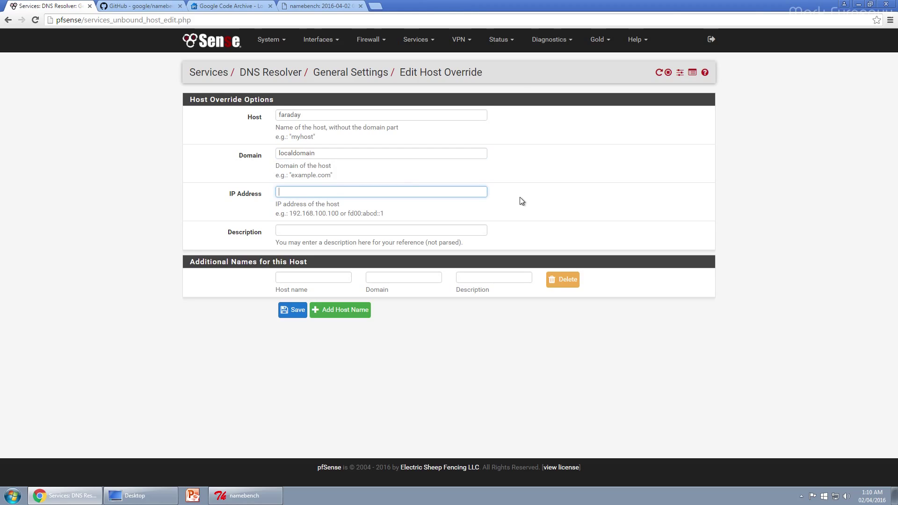
text(192.168.1.150)
click(450, 231)
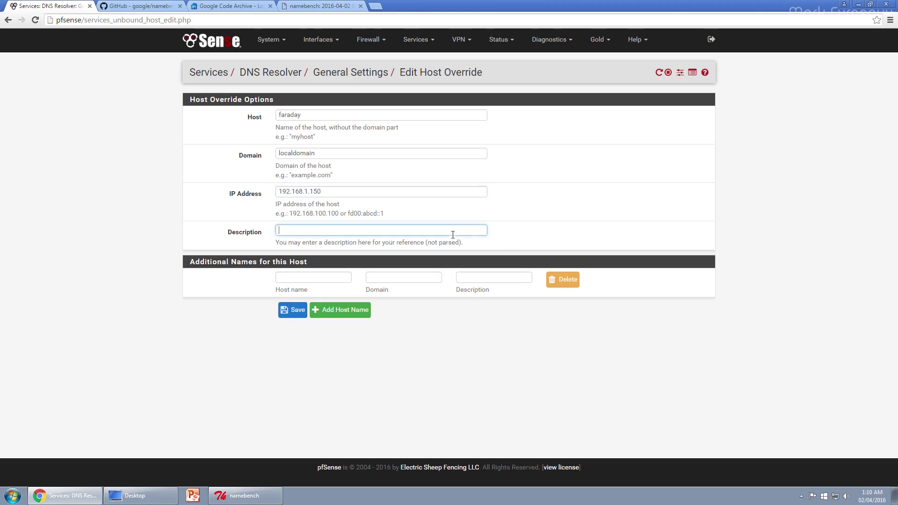
text(laptop)
click(516, 245)
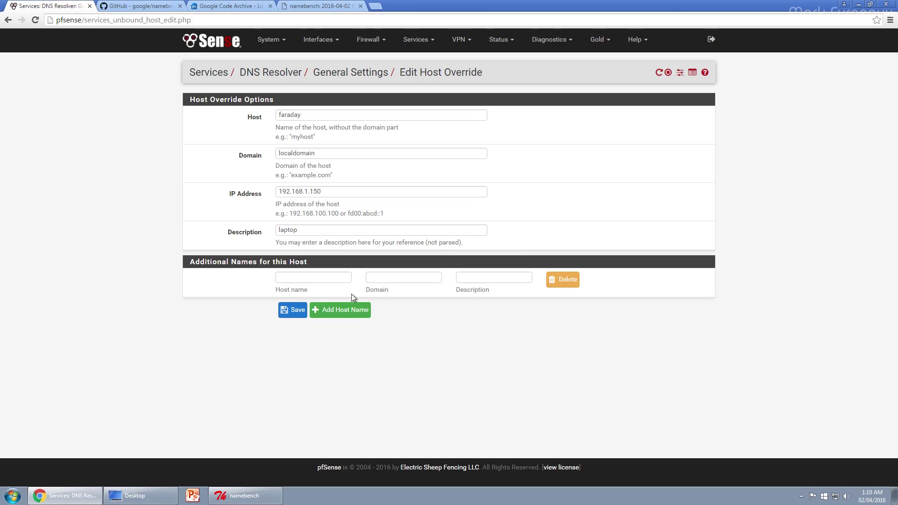
click(293, 313)
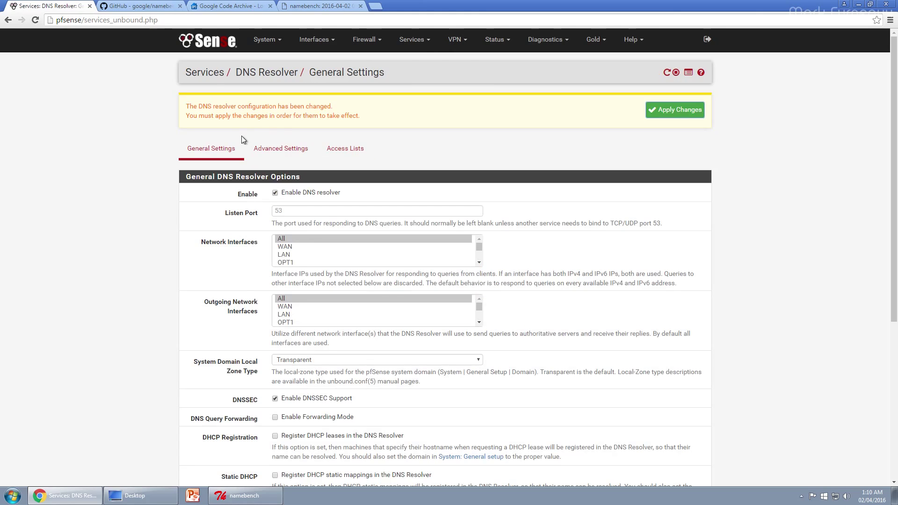
scroll(770, 273, down, 5)
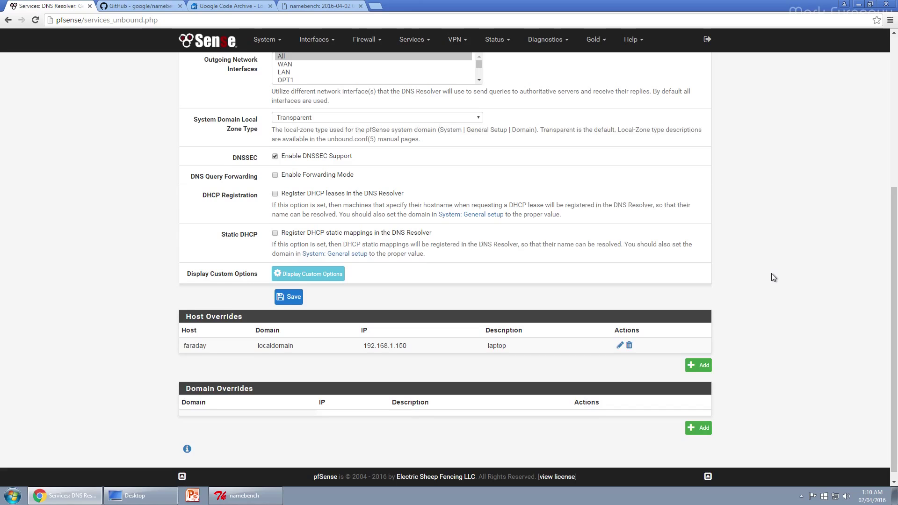
Recheck the host override entry and apply the pending DNS Resolver configuration changes.
scroll(736, 238, up, 5)
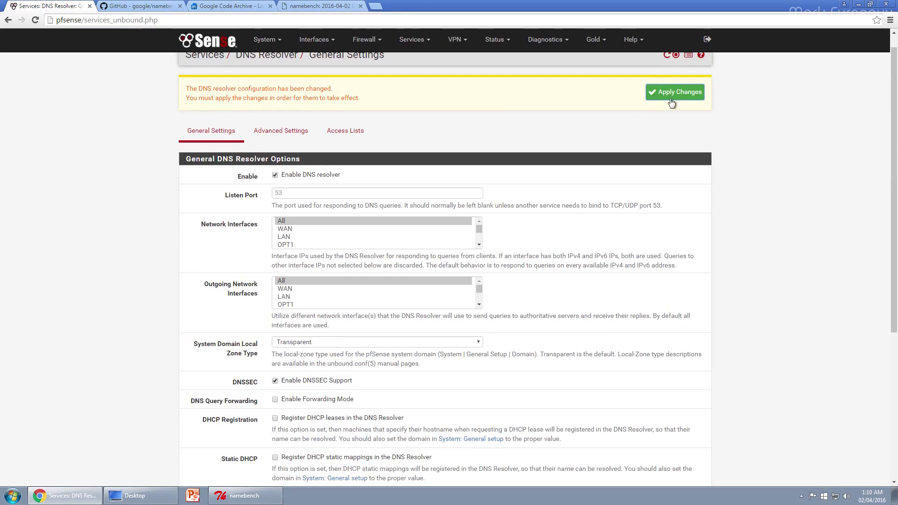
scroll(740, 331, down, 5)
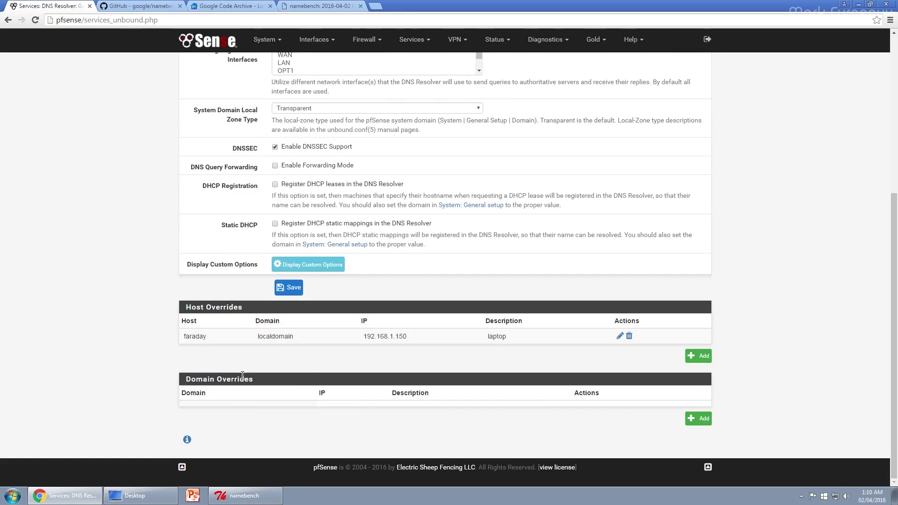
scroll(458, 390, up, 5)
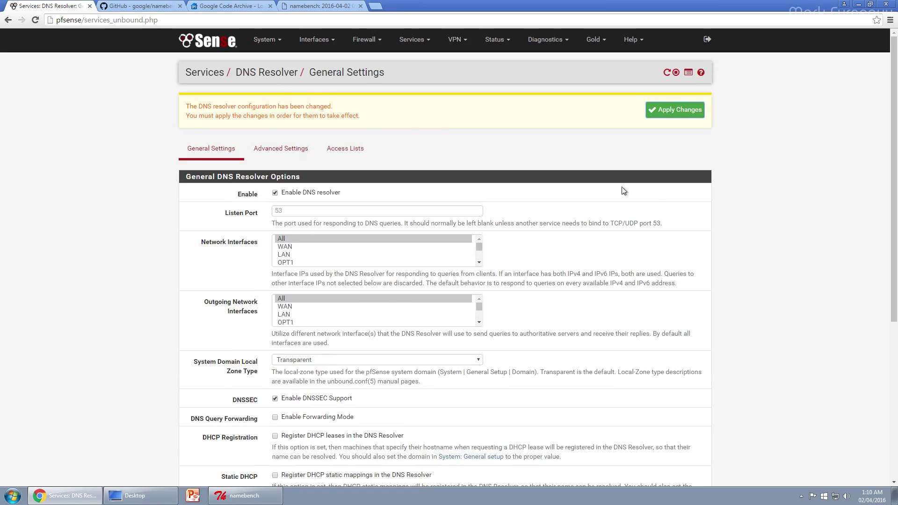
scroll(687, 240, down, 5)
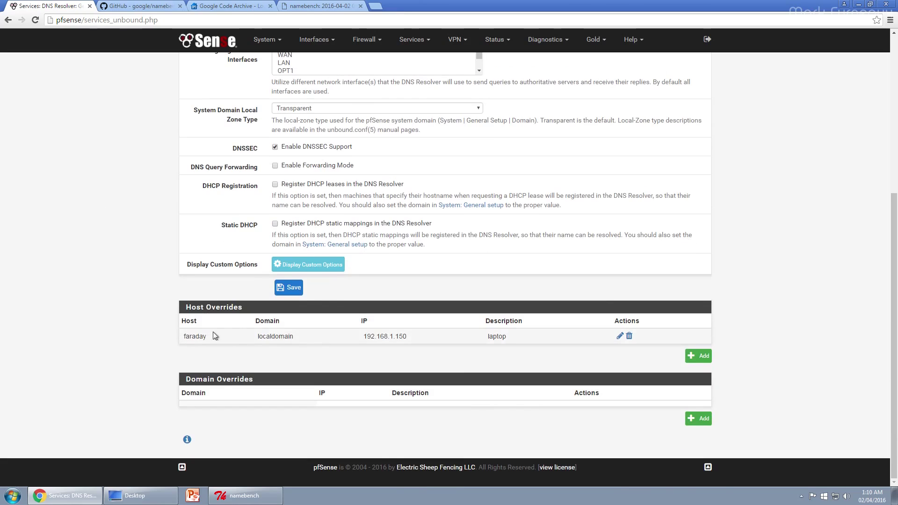
scroll(187, 323, up, 5)
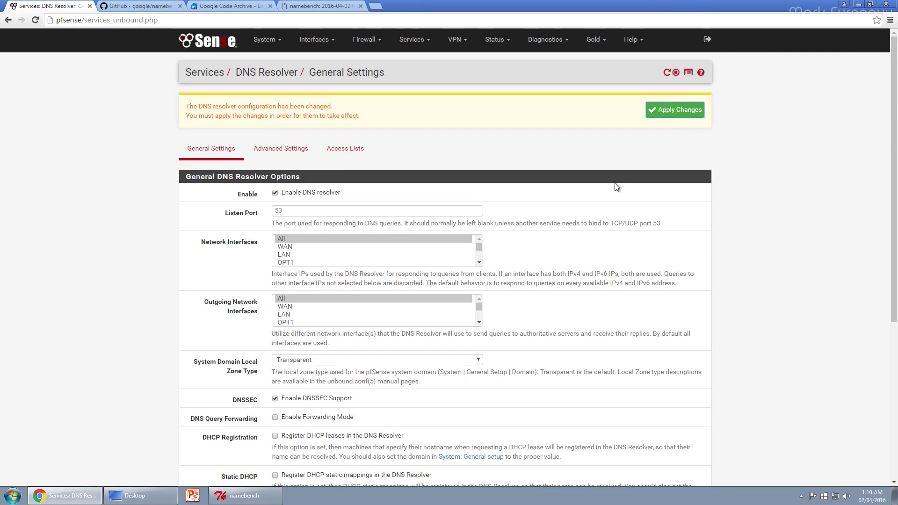
scroll(710, 330, down, 5)
scroll(677, 152, up, 5)
click(671, 111)
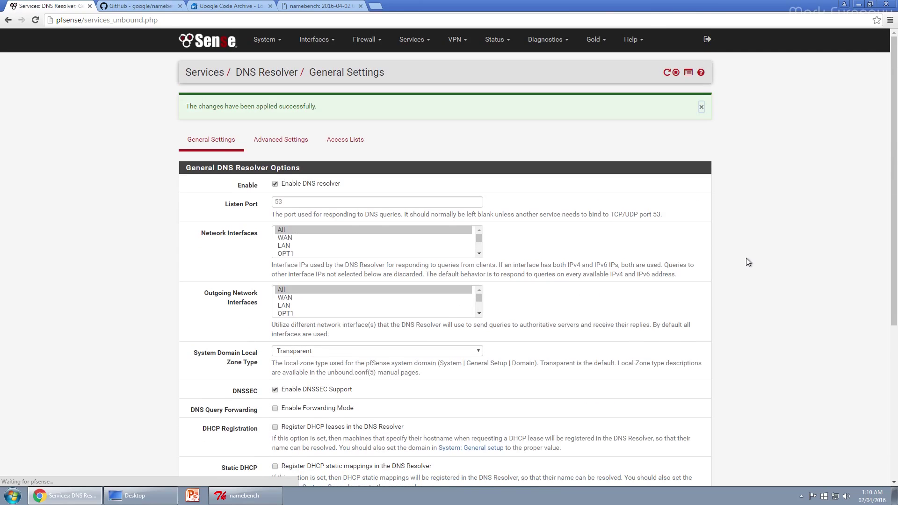
Open the faraday host override to inspect its additional host name fields, and return to the DNS Resolver general settings without saving.
scroll(753, 273, down, 5)
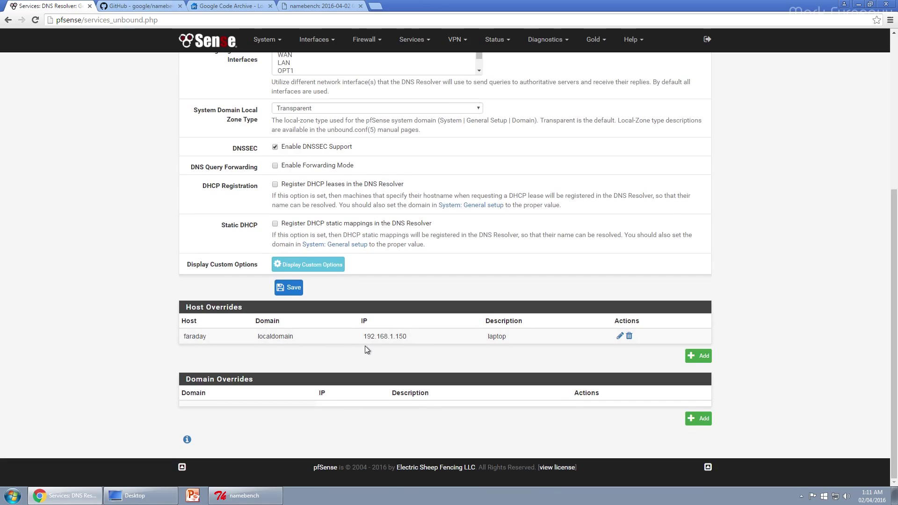
click(619, 336)
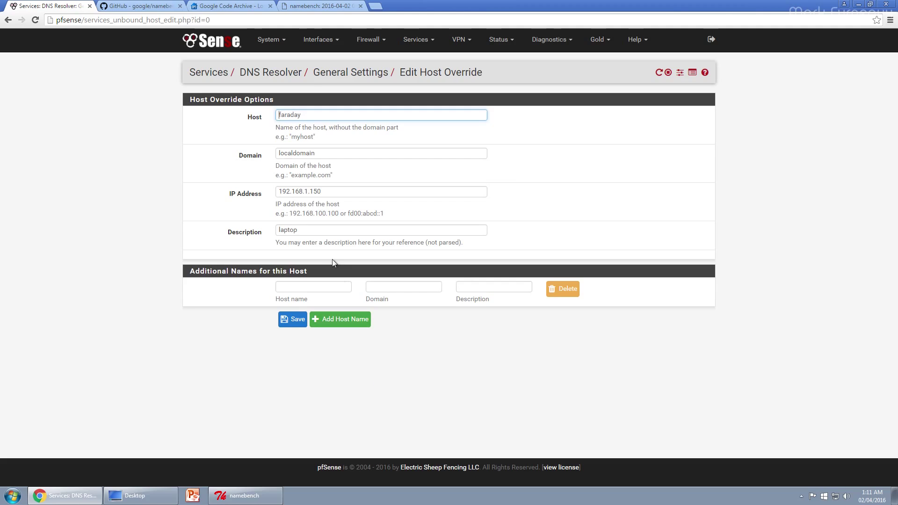
click(398, 285)
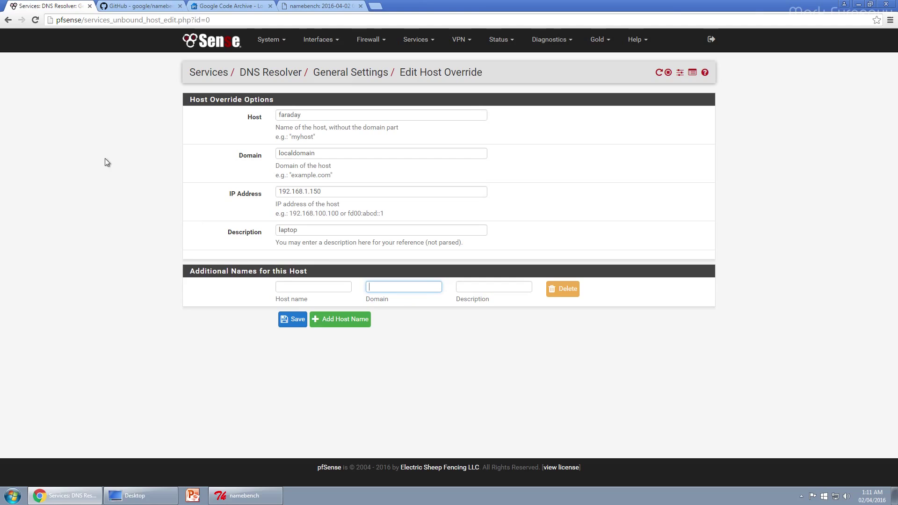
click(457, 414)
key(BackSpace)
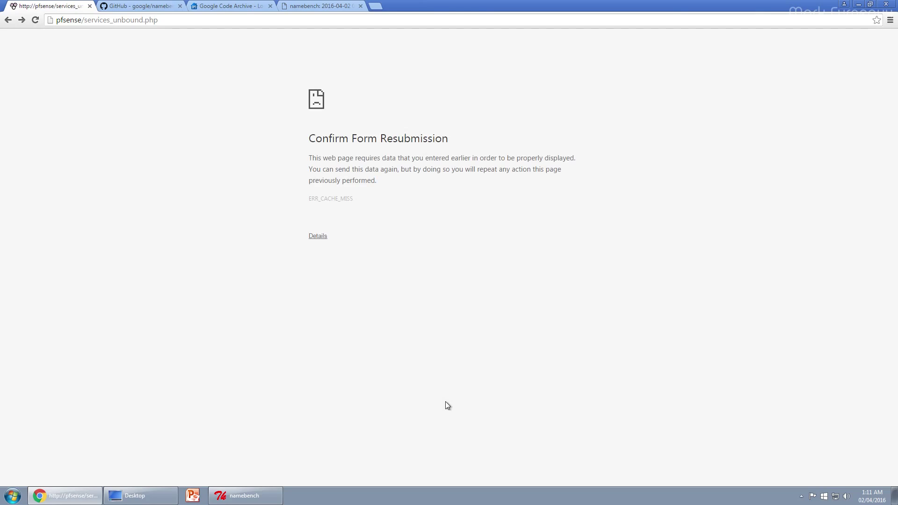
key(BackSpace)
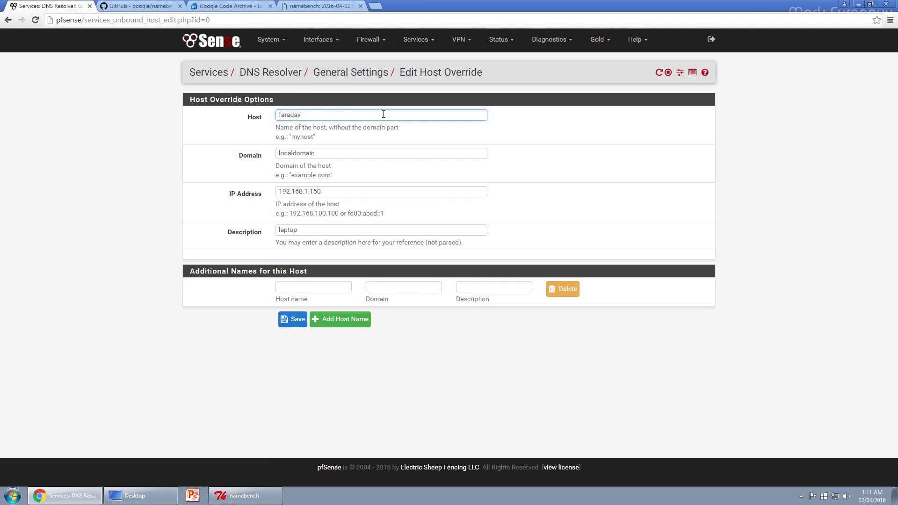
key(Return)
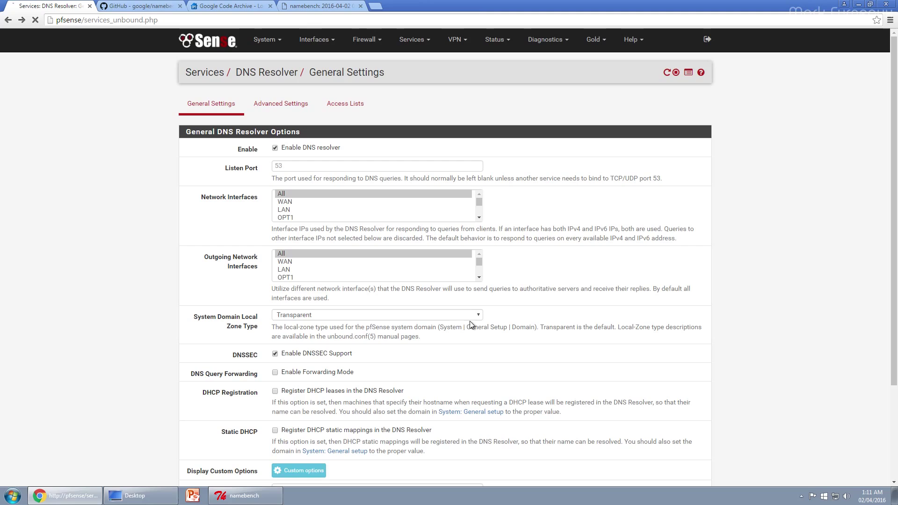
scroll(163, 216, down, 4)
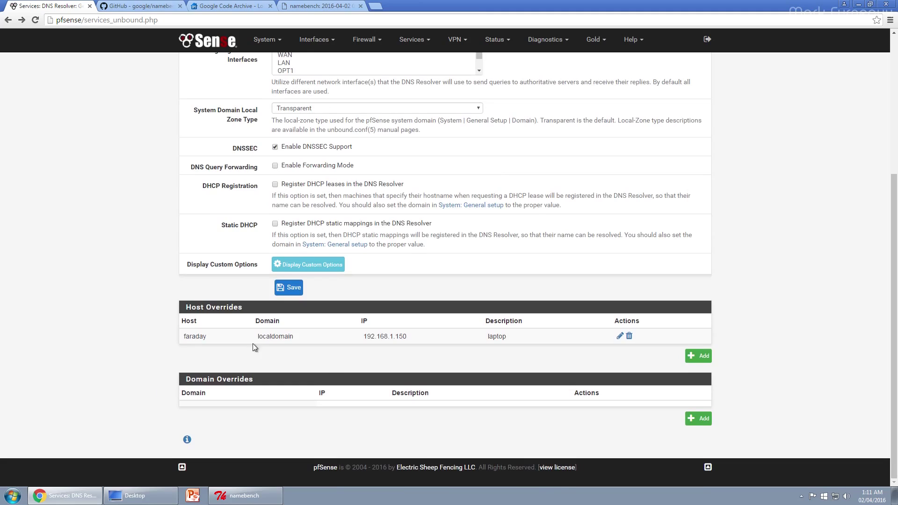
Open a blank domain override to inspect its fields, and return to the DNS Resolver general settings without saving.
click(697, 419)
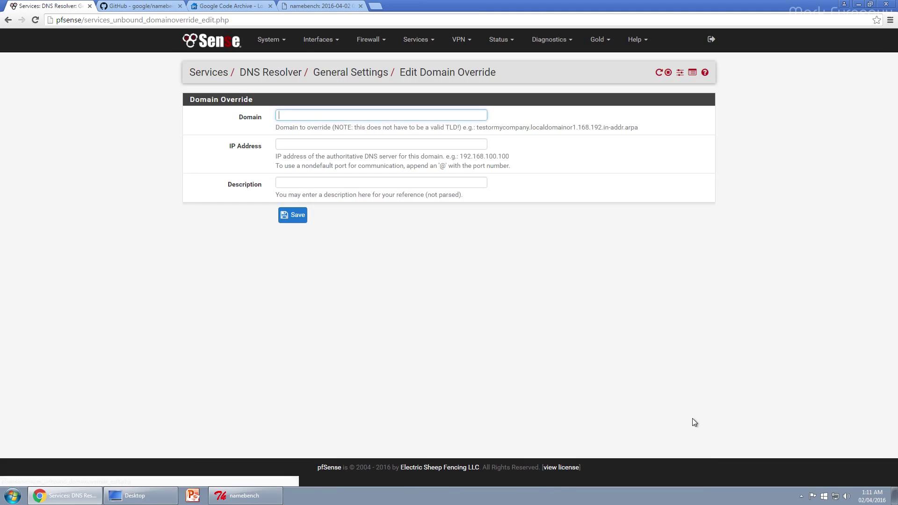
click(518, 392)
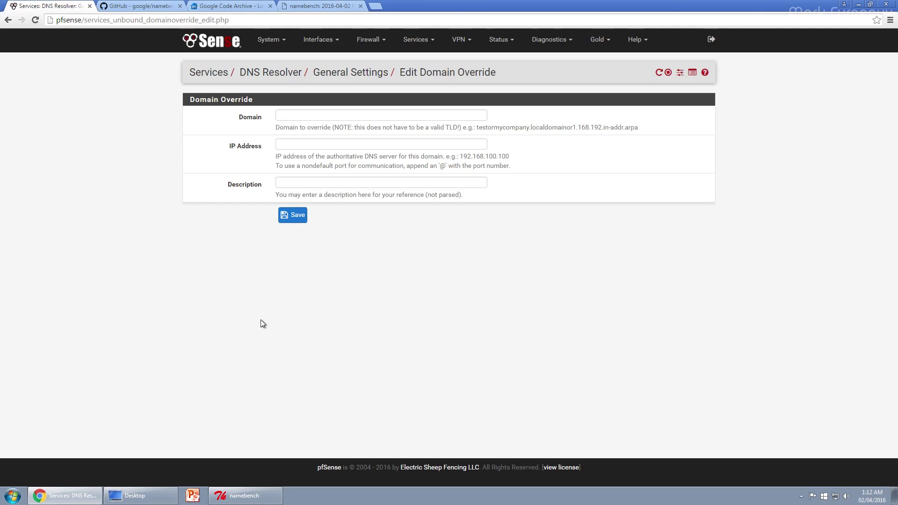
key(alt+Left)
scroll(257, 326, up, 4)
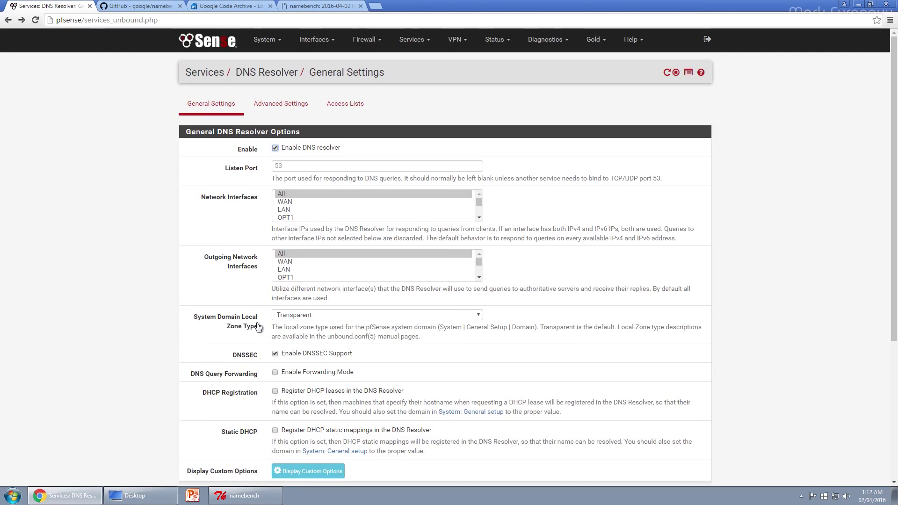
Enable Prefetch Support and Prefetch DNS Key Support in the DNS Resolver's advanced settings.
click(283, 110)
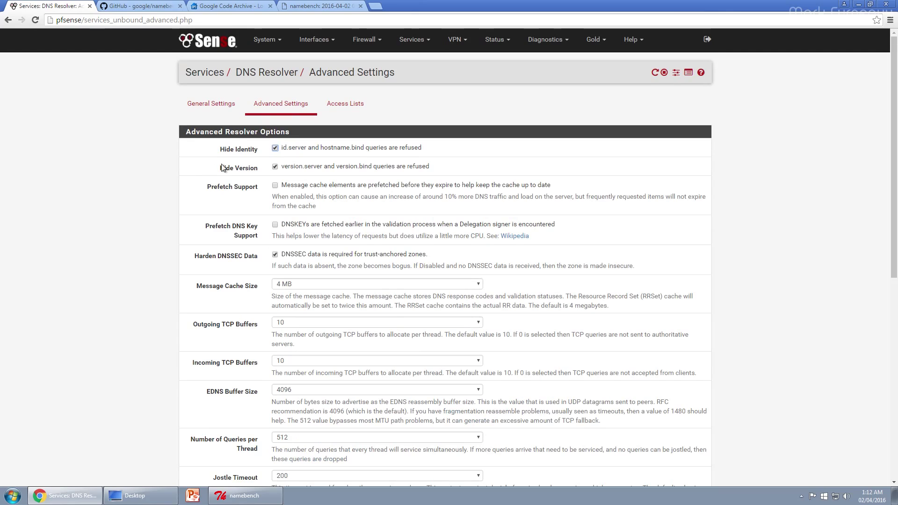
scroll(469, 167, down, 1)
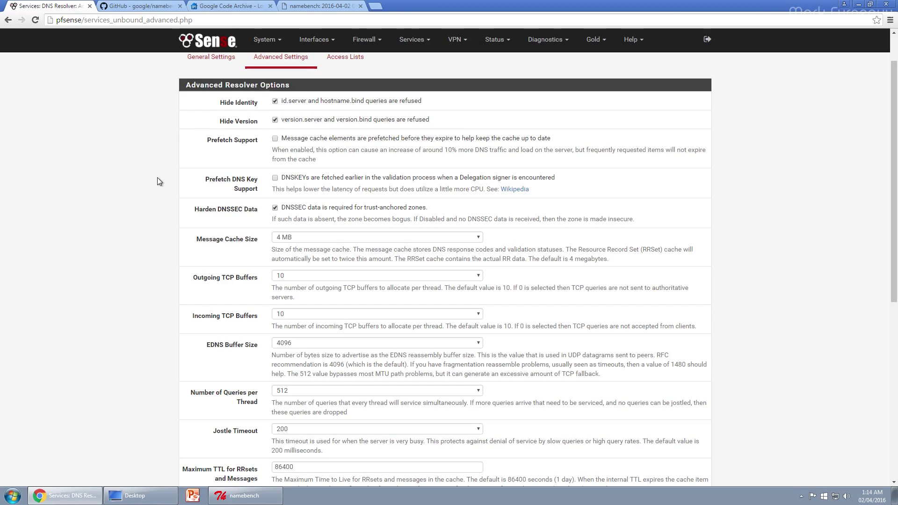
scroll(147, 191, down, 1)
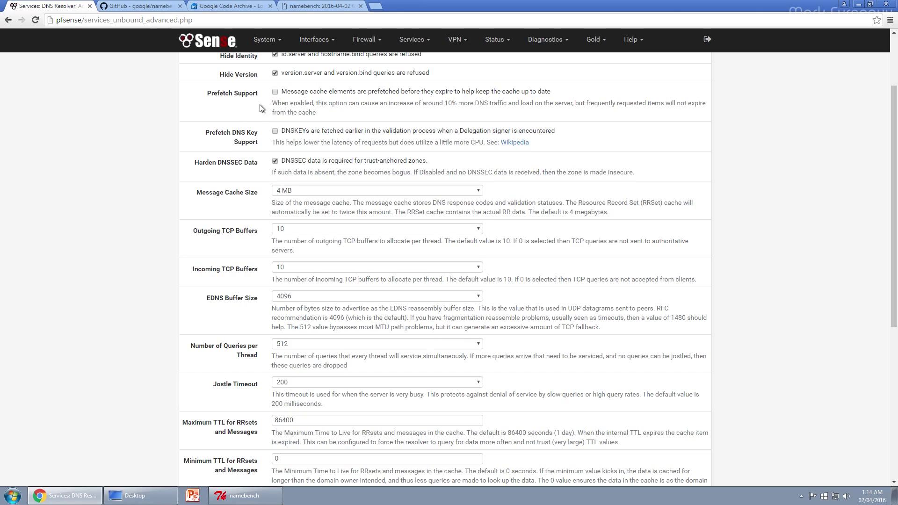
click(275, 91)
scroll(217, 113, down, 1)
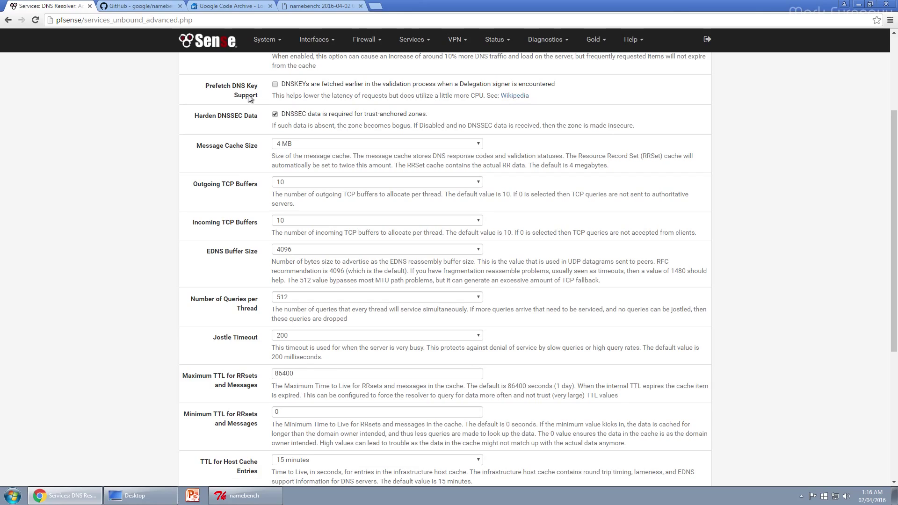
click(274, 85)
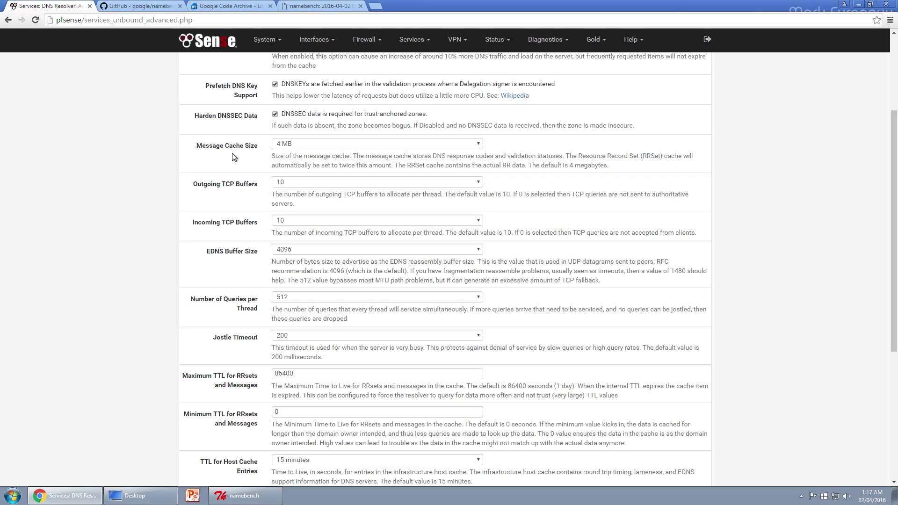
Set the DNS Resolver's message cache size to 50 MB after examining the available sizes.
click(299, 146)
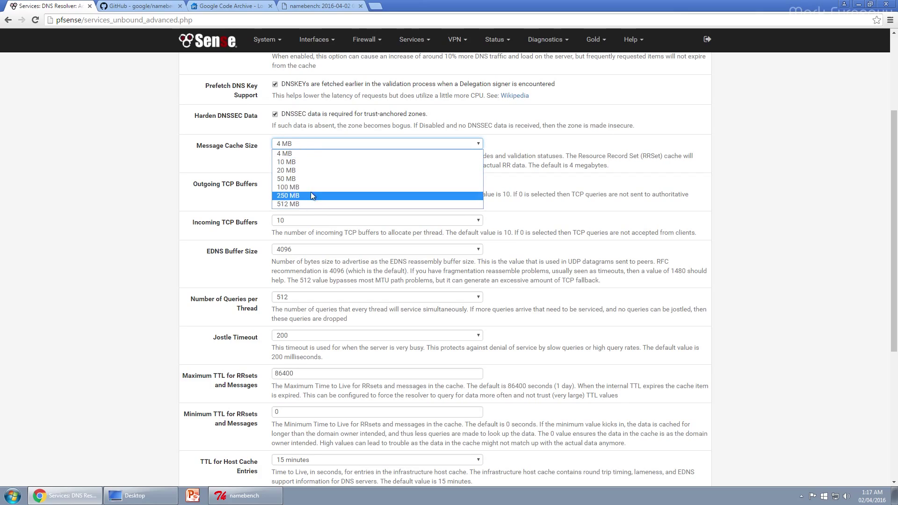
click(247, 161)
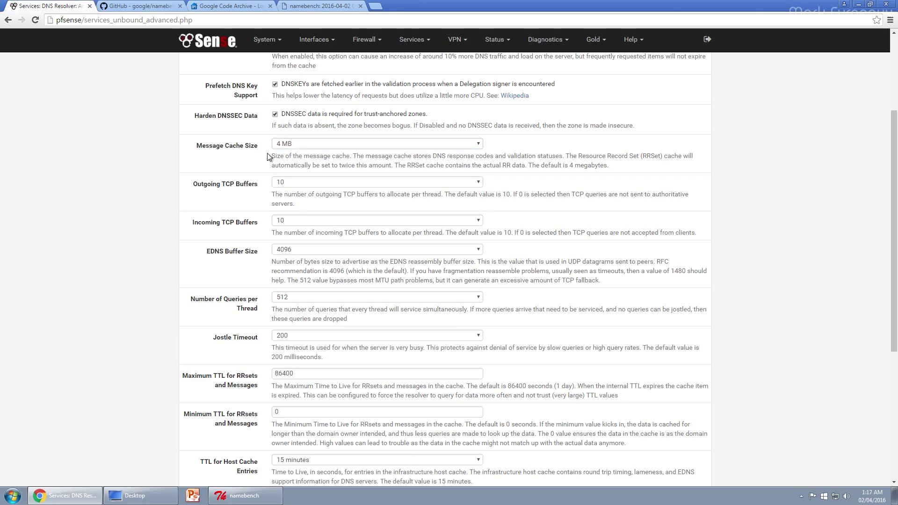
click(322, 146)
click(322, 146)
click(260, 157)
click(313, 143)
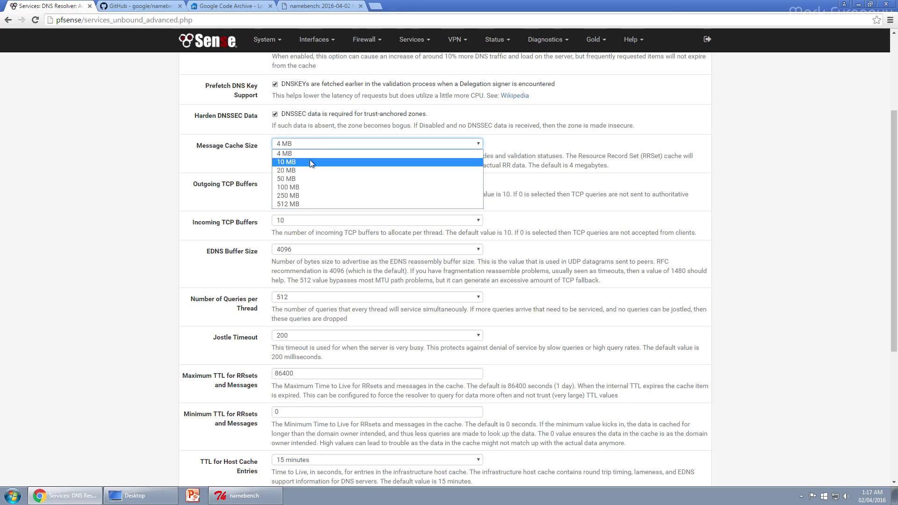
click(294, 179)
click(256, 169)
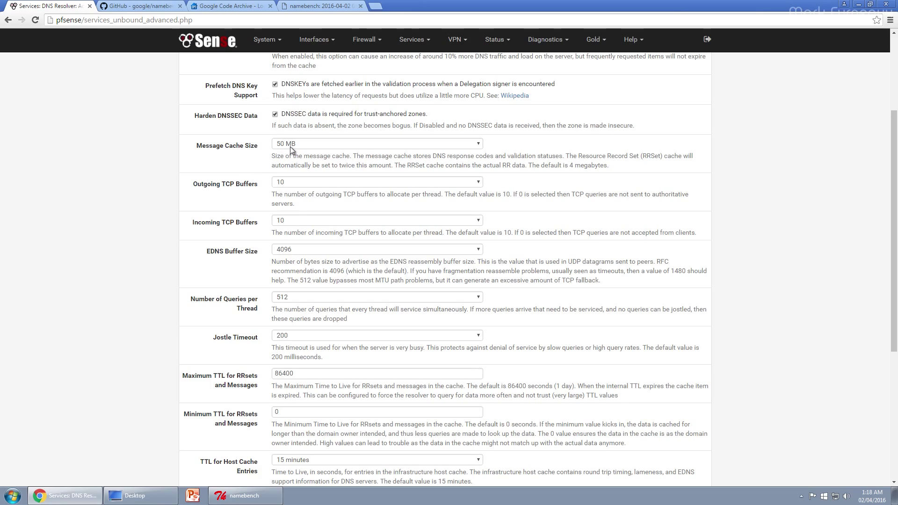
click(290, 146)
click(265, 149)
Examine the available values for Outgoing TCP Buffers without changing the setting.
scroll(247, 159, down, 1)
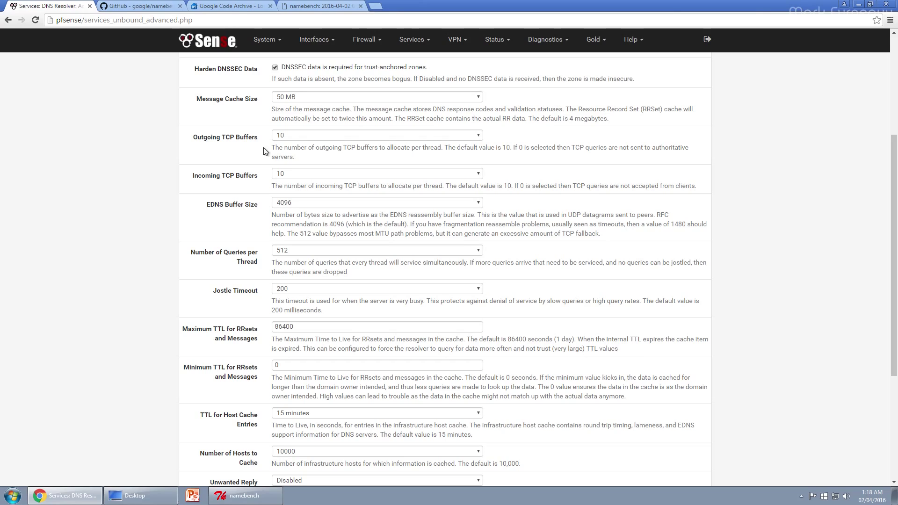
click(285, 132)
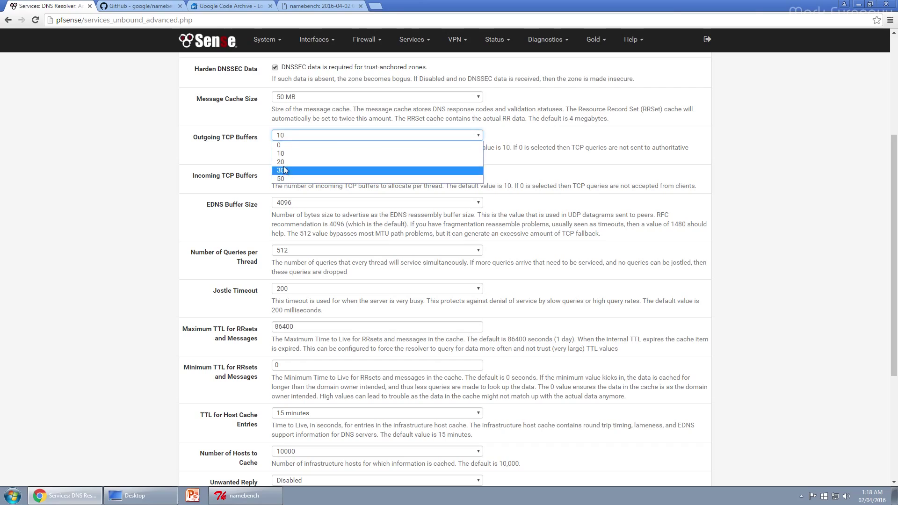
click(222, 157)
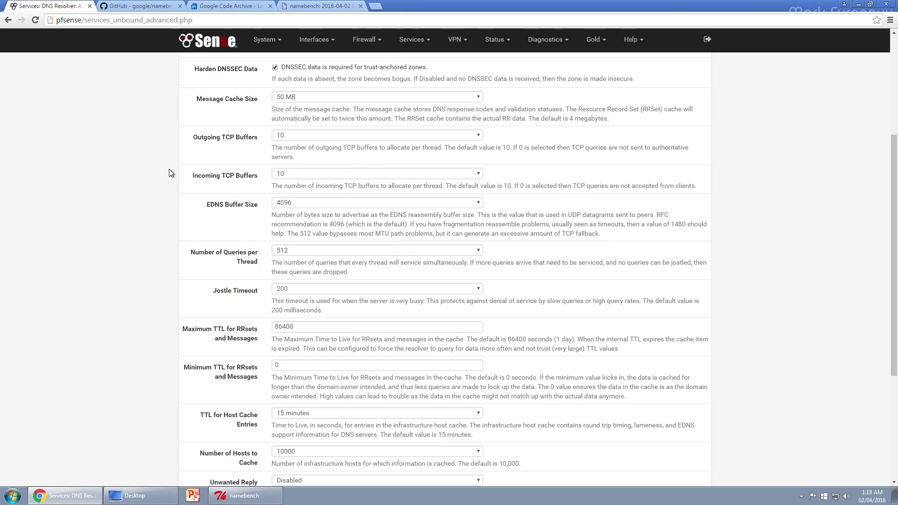
Review the EDNS buffer and queries per thread settings, and examine the available Jostle Timeout values.
scroll(169, 173, down, 1)
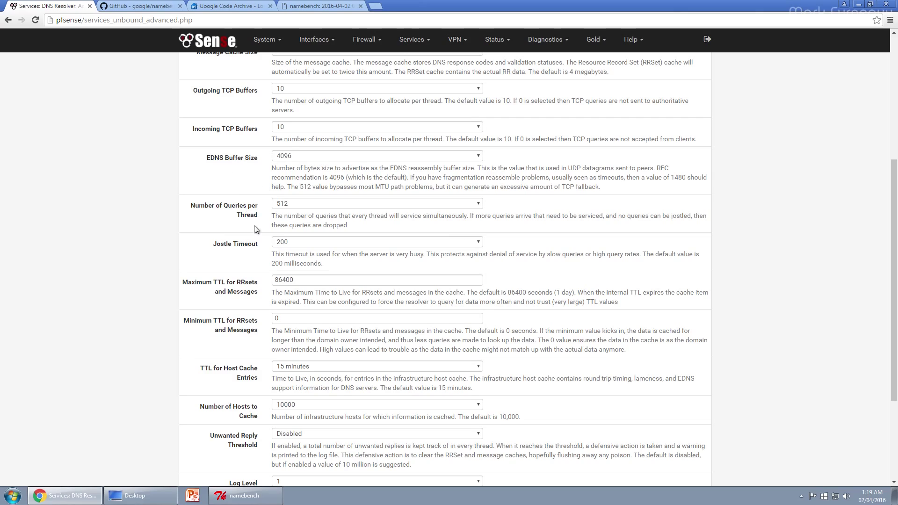
scroll(254, 226, down, 2)
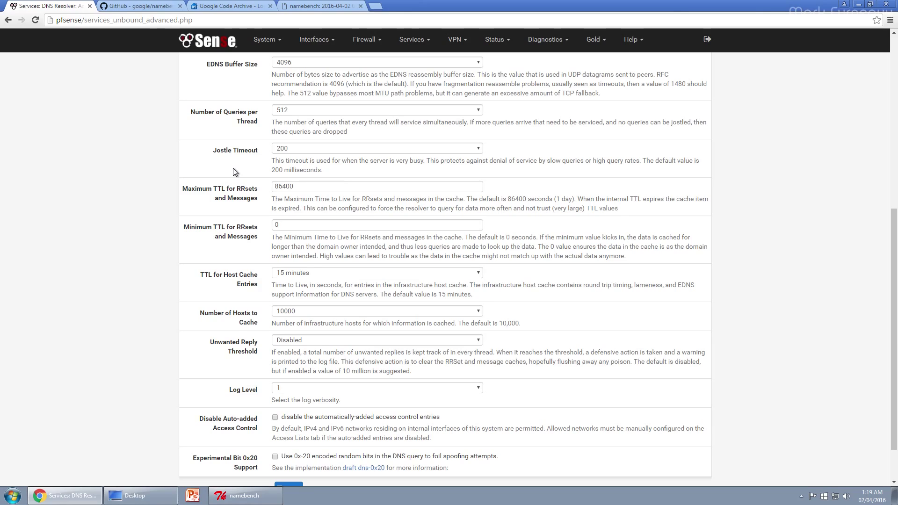
click(283, 147)
click(253, 158)
click(281, 147)
click(260, 164)
Examine the available TTL for Host Cache Entries values and set the Number of Hosts to Cache to 20000.
scroll(251, 166, down, 1)
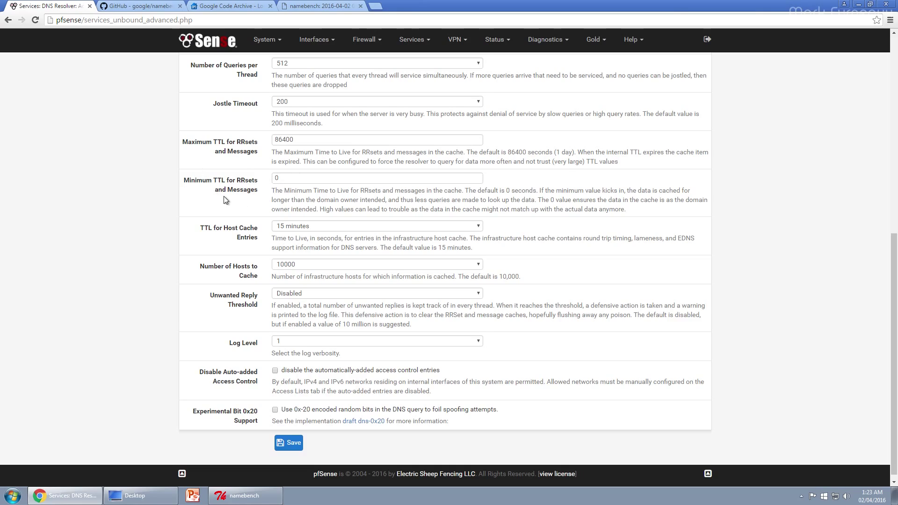
scroll(211, 201, down, 1)
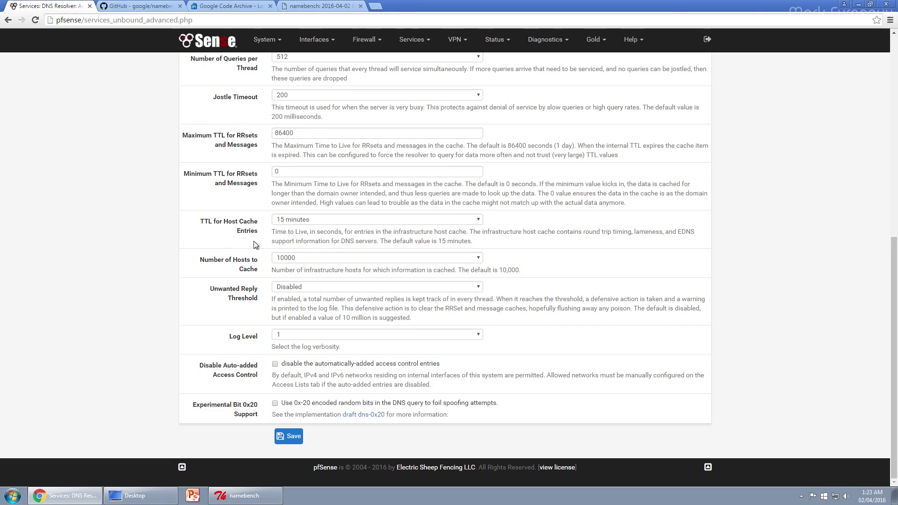
click(349, 219)
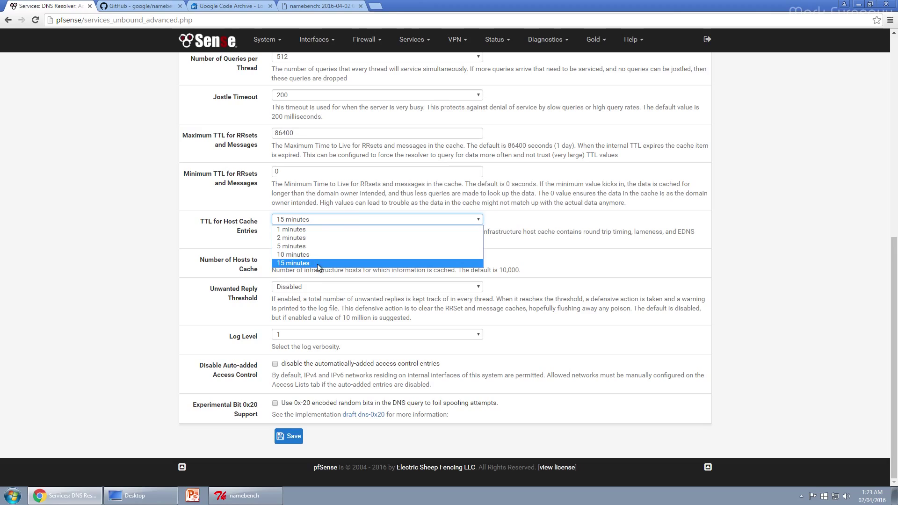
click(202, 239)
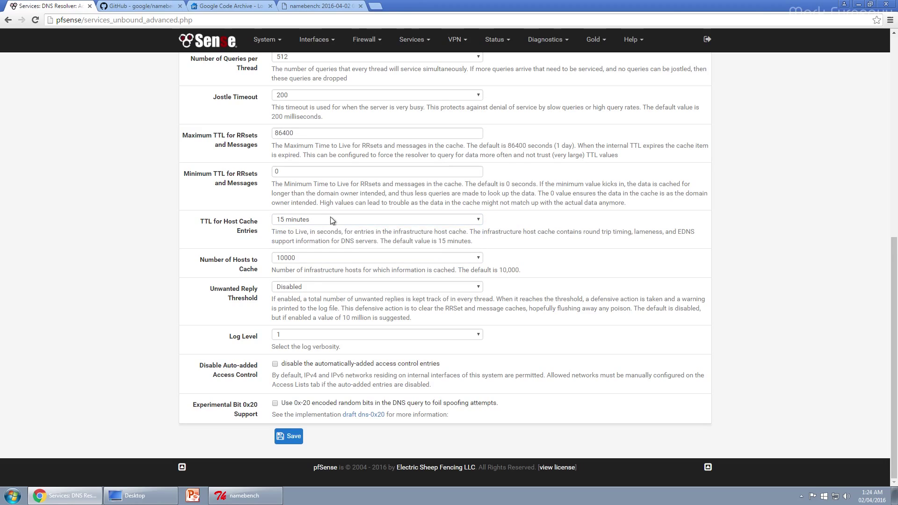
click(332, 220)
click(216, 238)
click(324, 260)
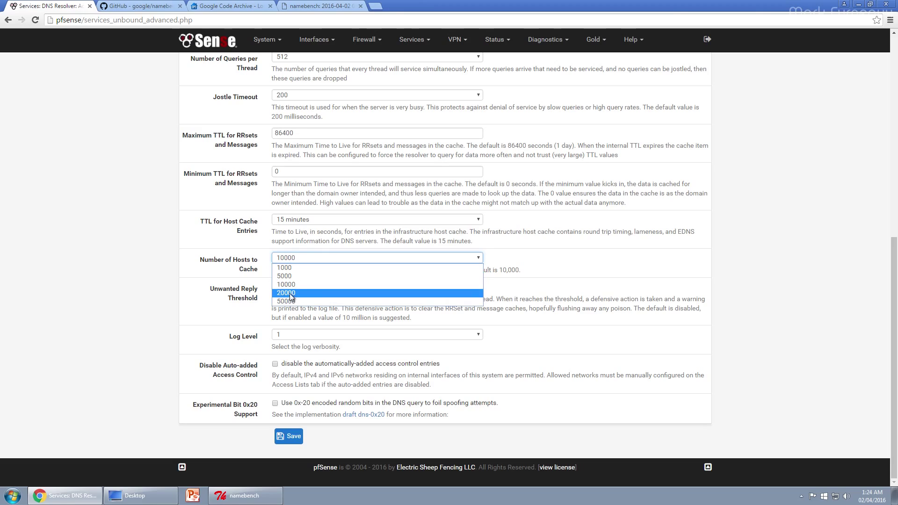
click(329, 293)
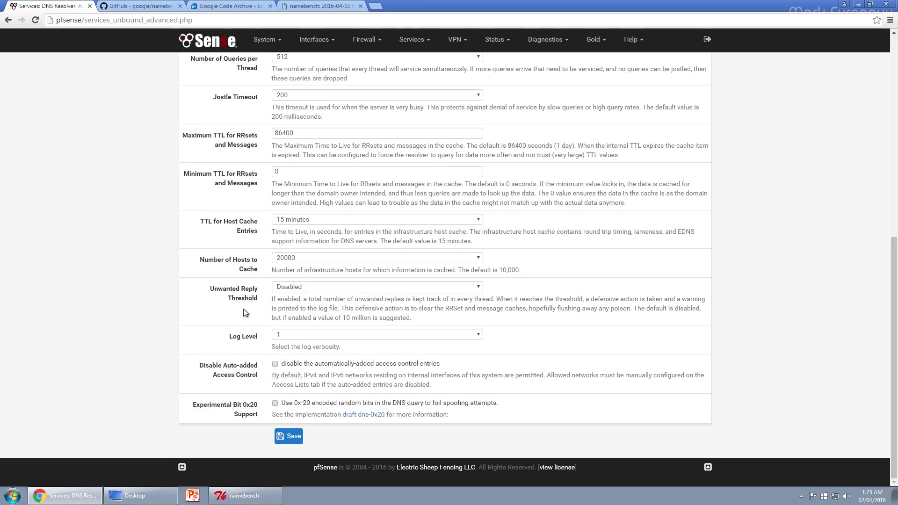
Examine the available Unwanted Reply Threshold values without changing the setting.
click(307, 287)
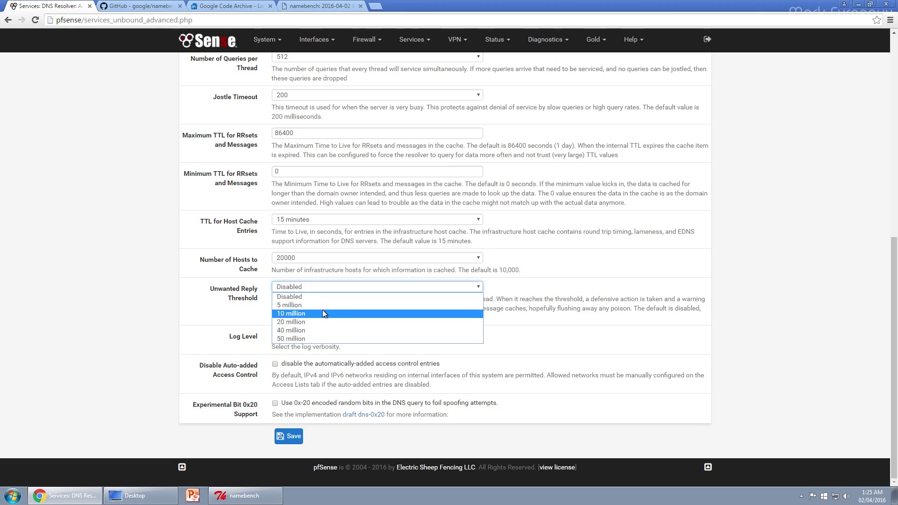
click(232, 312)
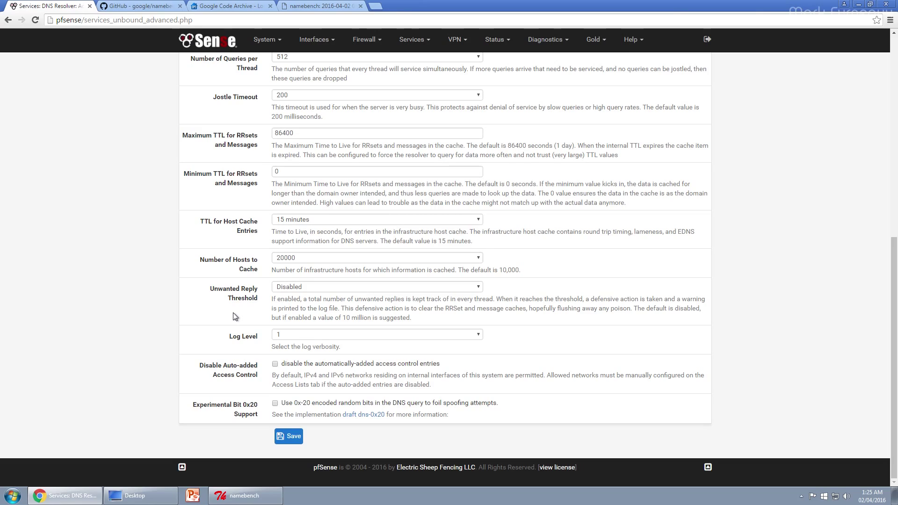
click(316, 287)
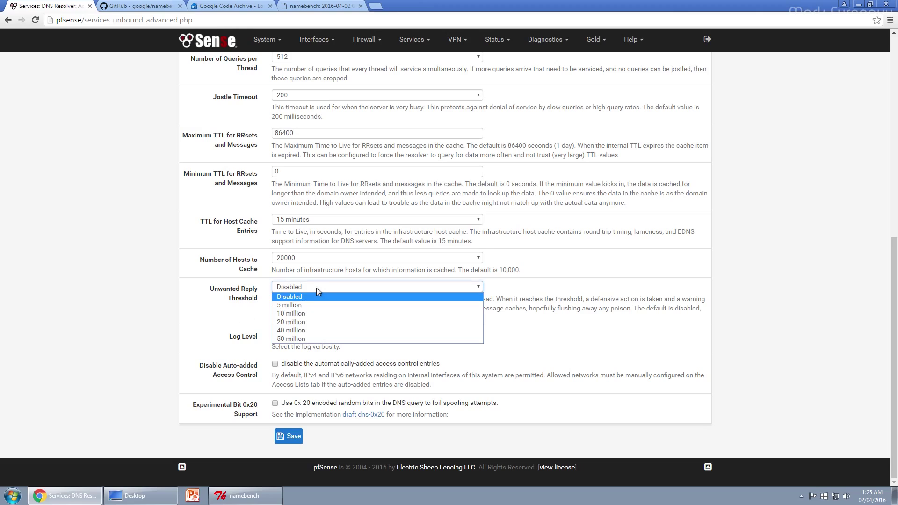
click(216, 300)
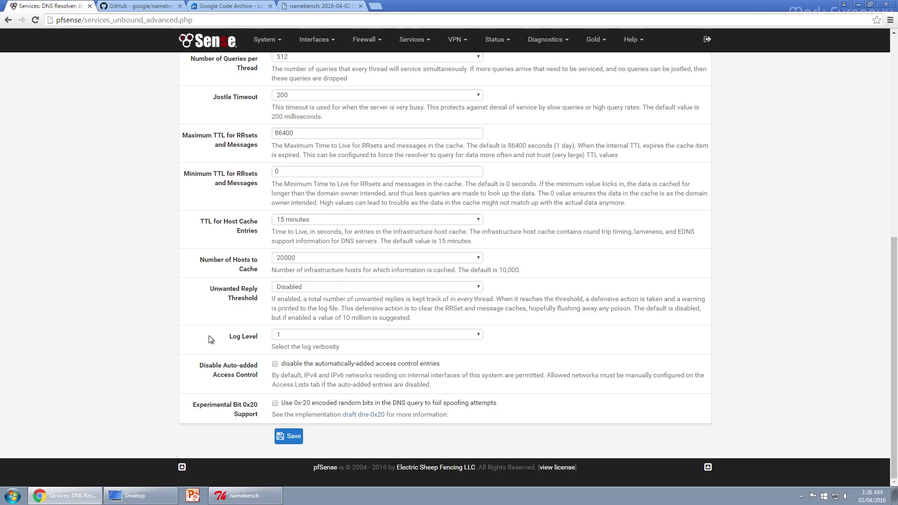
Examine the available Log Level values for the DNS Resolver without changing the setting.
click(331, 335)
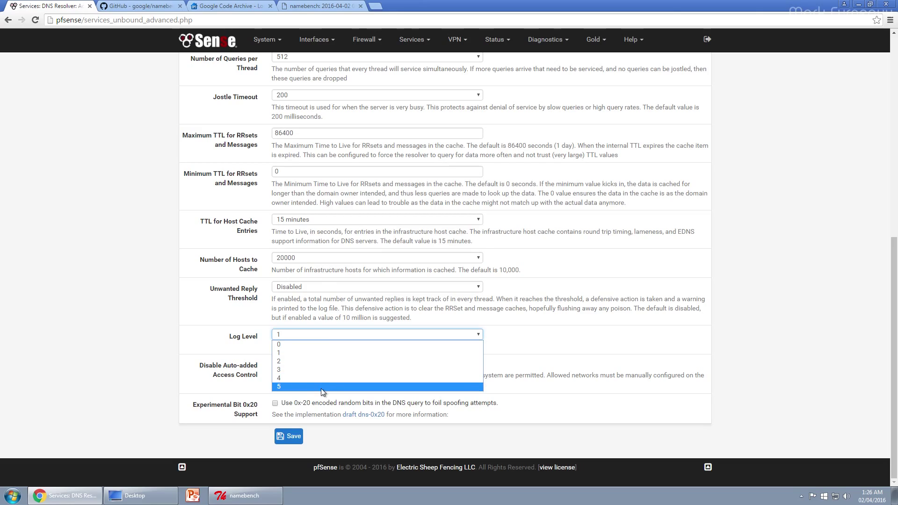
click(203, 340)
click(304, 337)
click(201, 341)
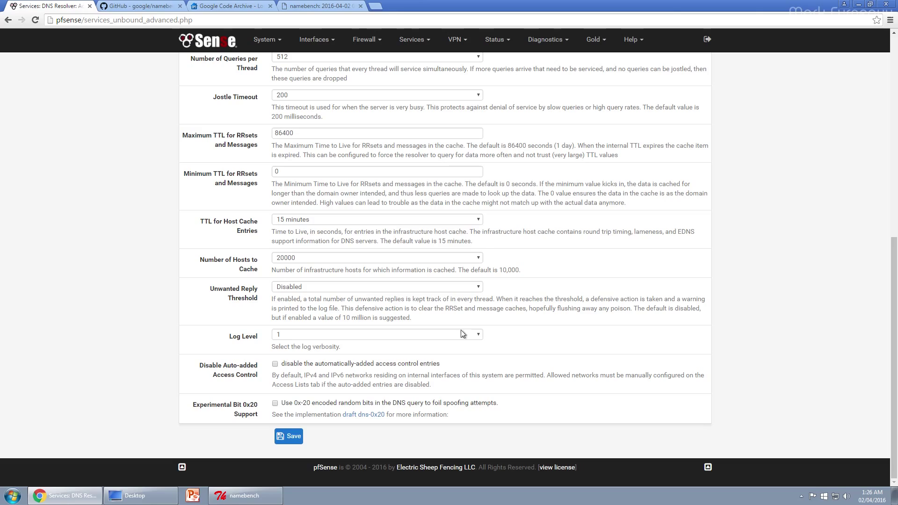
click(400, 334)
click(203, 345)
Start a new access list for the DNS Resolver and set its action to Deny.
scroll(195, 379, up, 3)
scroll(195, 379, up, 7)
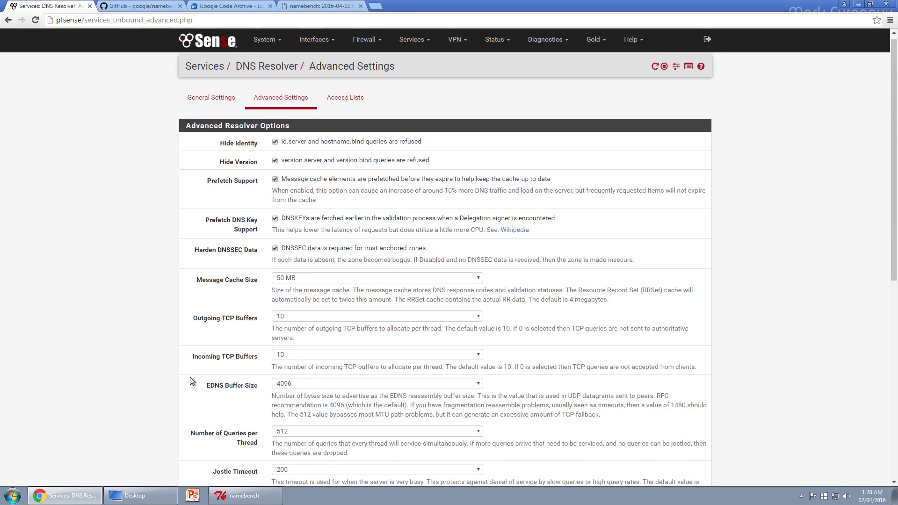
click(344, 108)
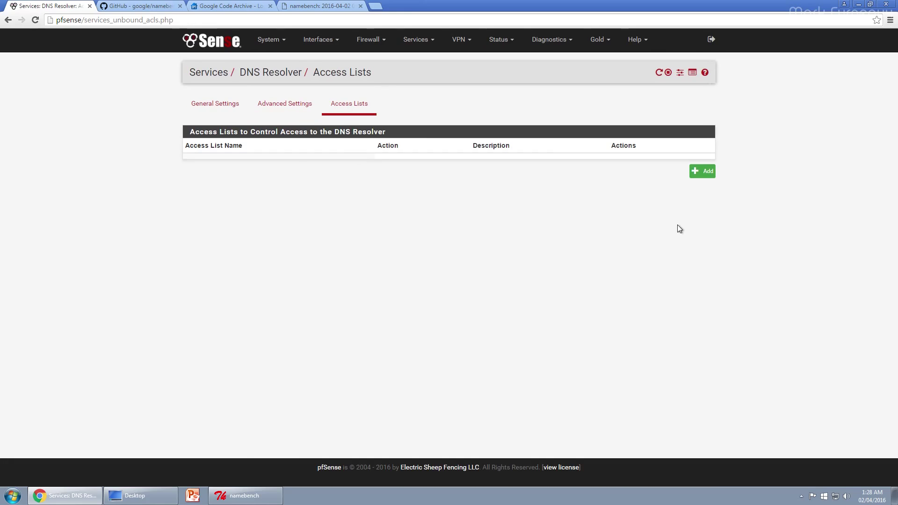
click(702, 171)
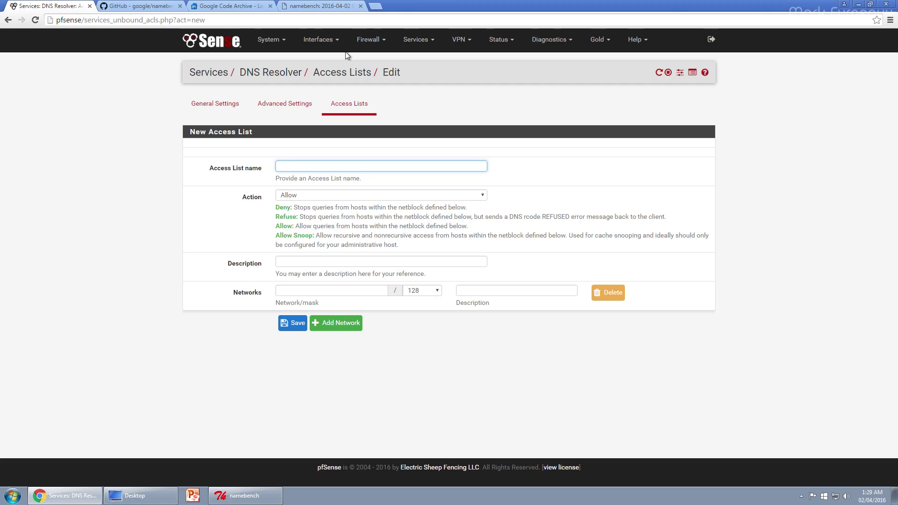
click(320, 40)
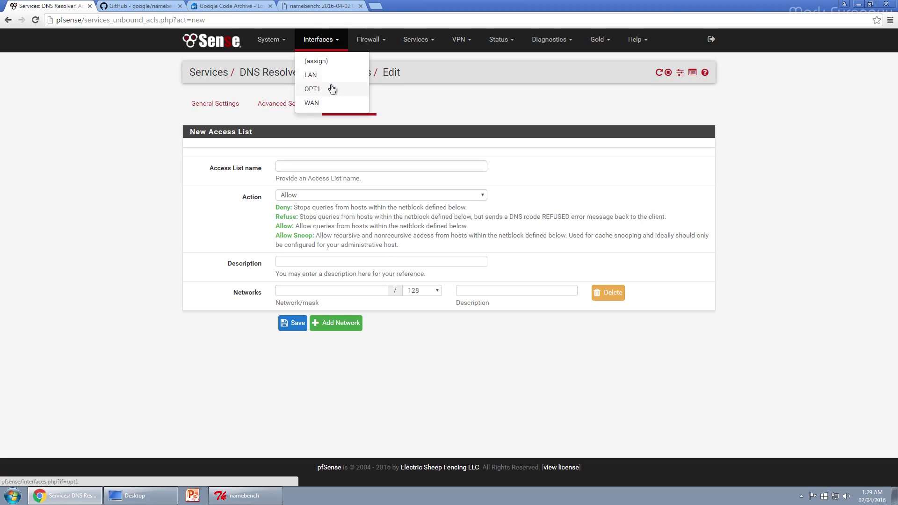
click(196, 190)
click(341, 196)
click(291, 213)
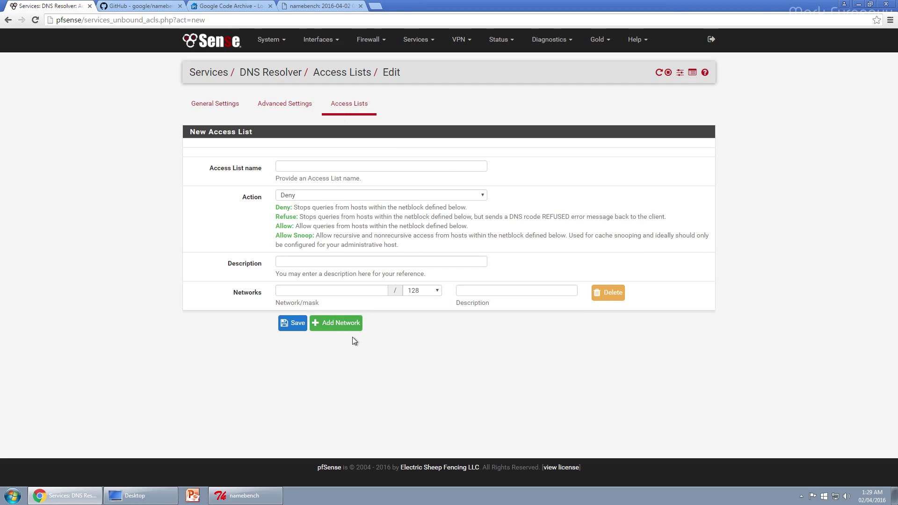
Return to the DNS Resolver's advanced settings and set the Message Cache Size to 50 MB.
click(284, 110)
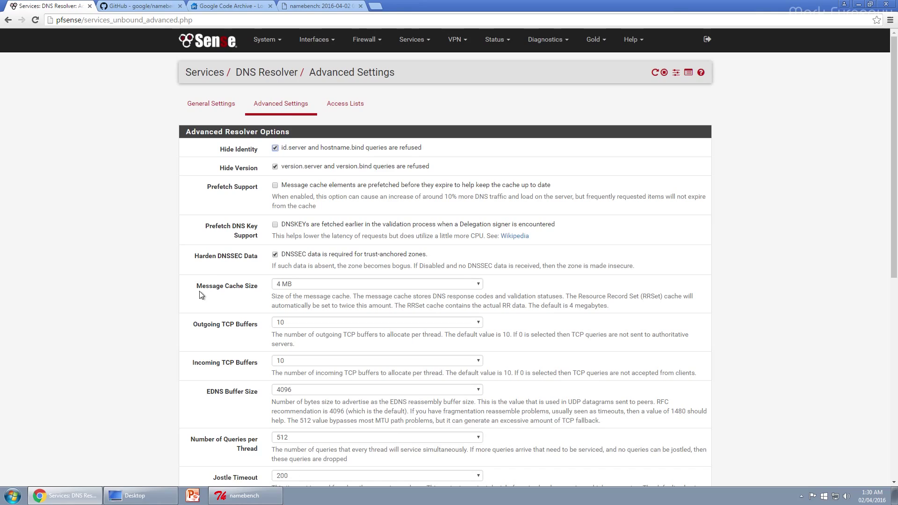
scroll(197, 291, down, 8)
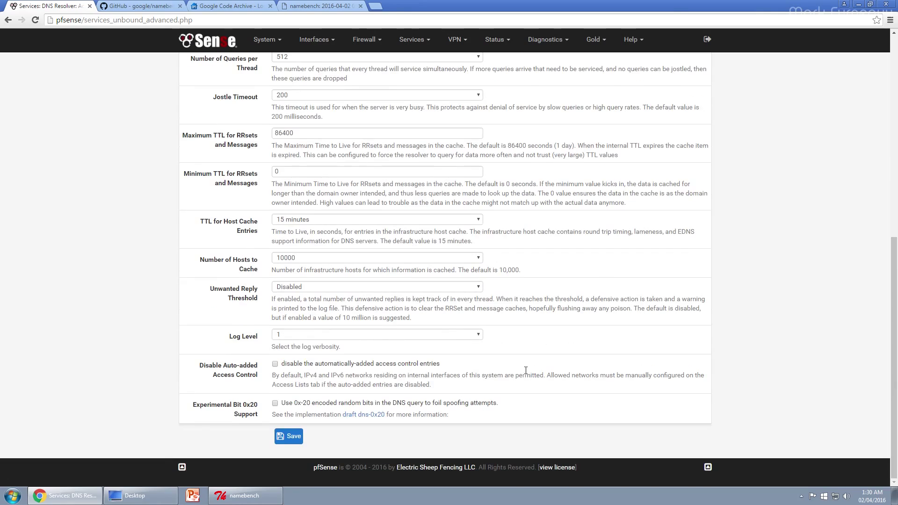
scroll(190, 324, up, 8)
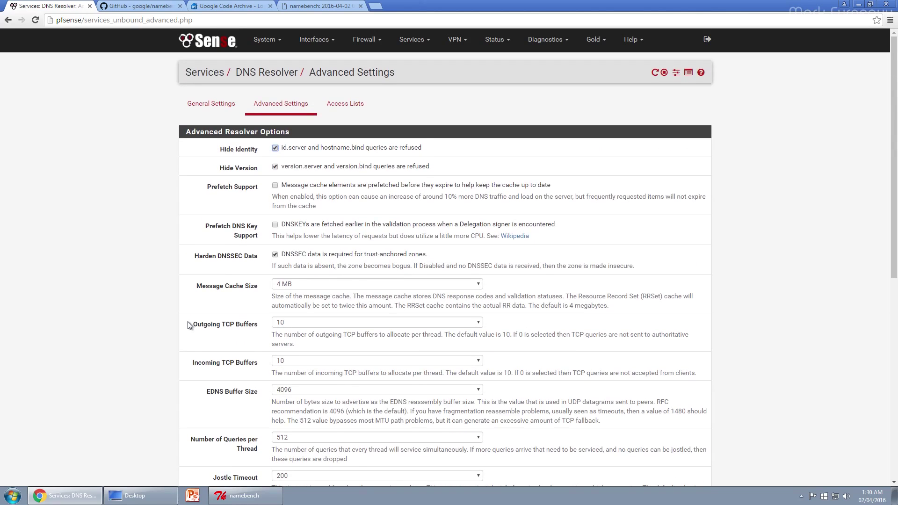
click(295, 284)
click(293, 319)
Set the Number of Hosts to Cache to 20000, then save and apply the DNS Resolver's advanced settings.
scroll(322, 319, down, 5)
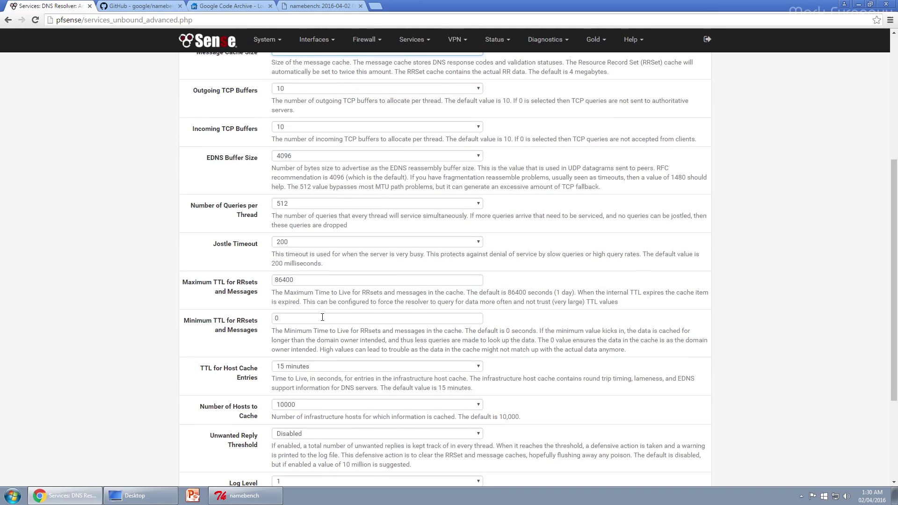
scroll(306, 291, down, 3)
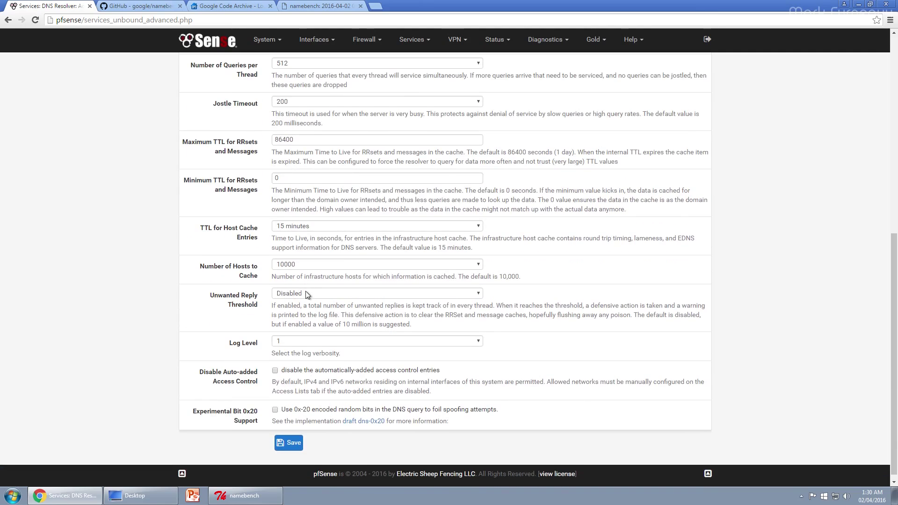
click(314, 268)
click(299, 299)
click(291, 442)
click(673, 110)
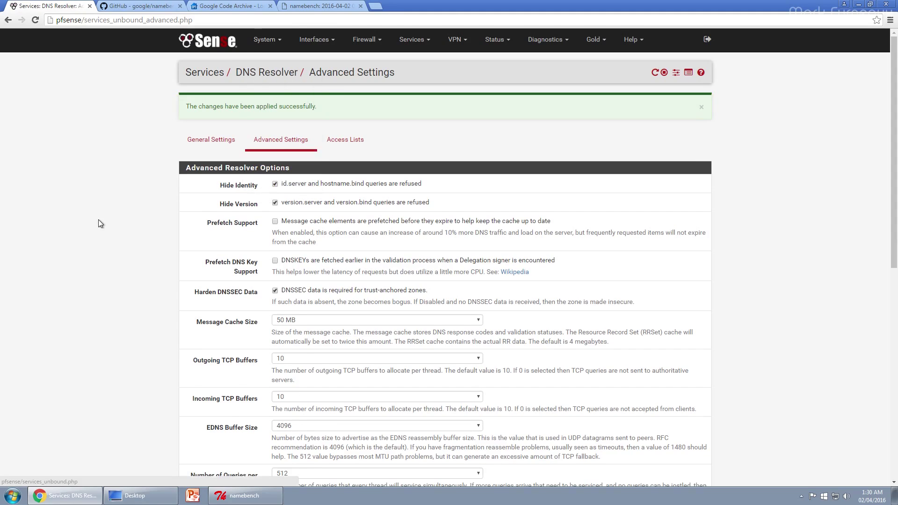
scroll(339, 329, down, 1)
scroll(176, 136, down, 8)
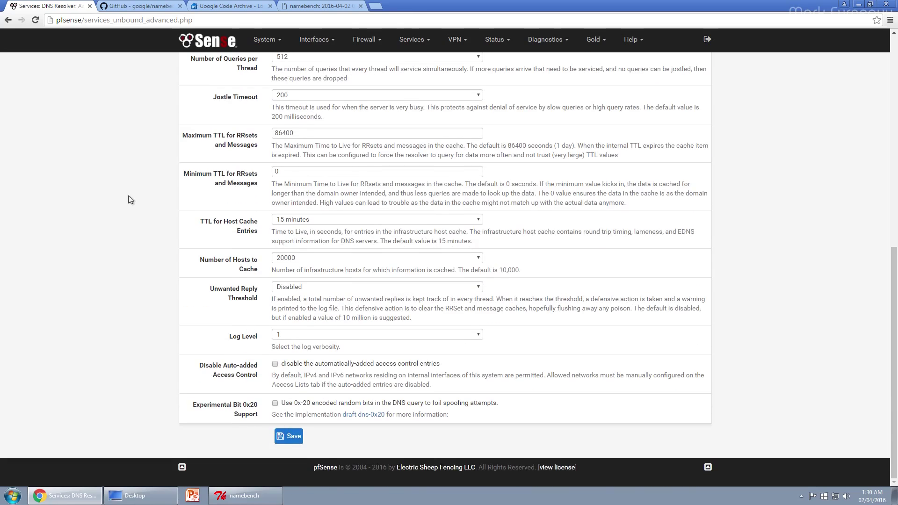
scroll(103, 266, up, 6)
scroll(103, 270, up, 3)
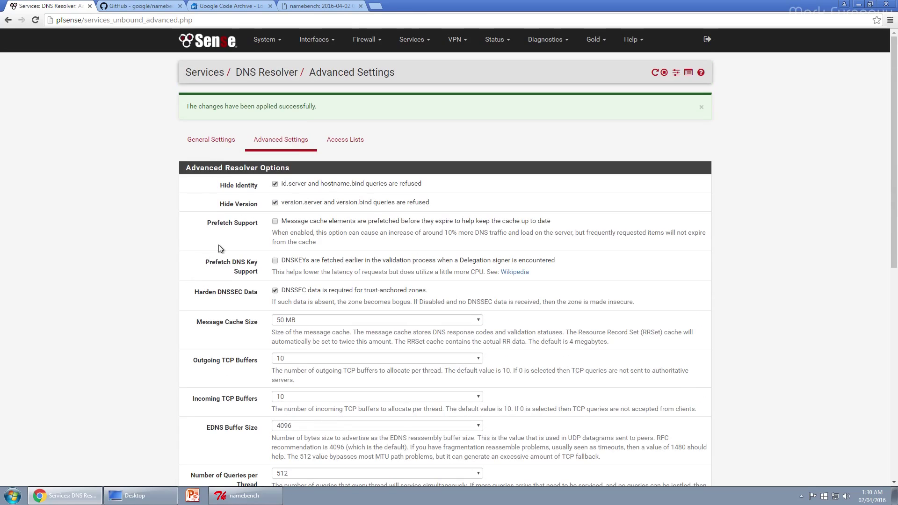
Open the DNS Resolver system log and examine its oldest and most recent entries.
mouse_move(495, 39)
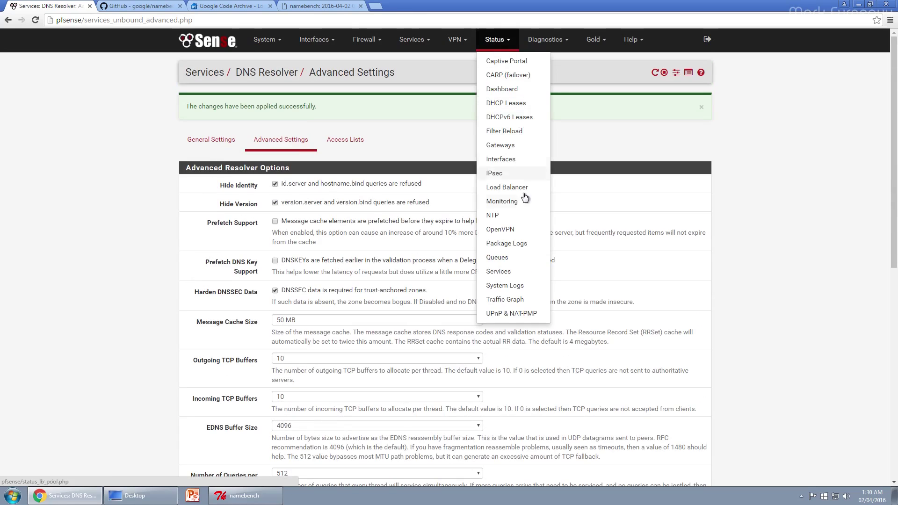
click(508, 285)
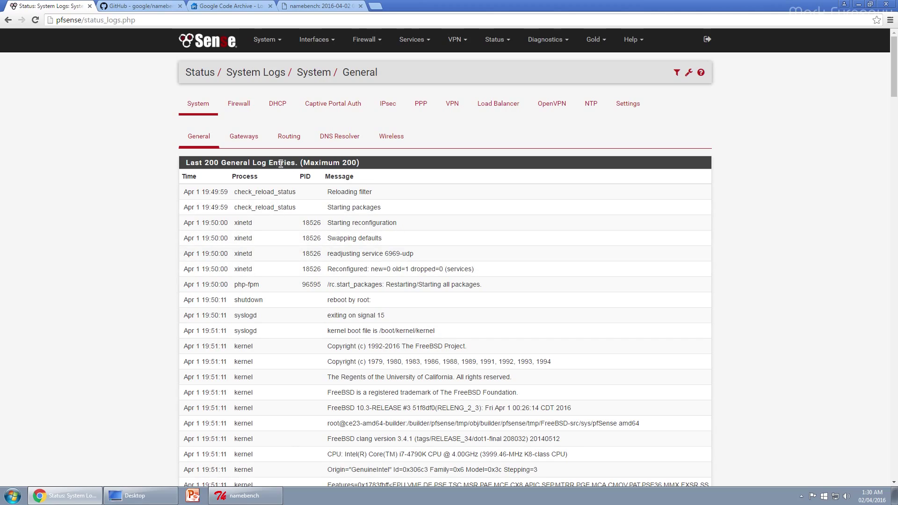
click(321, 145)
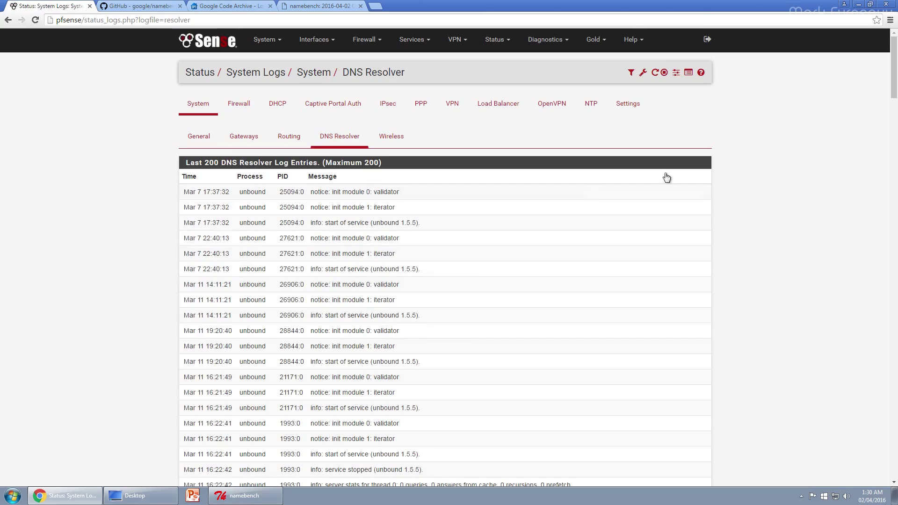
drag(893, 95, 852, 475)
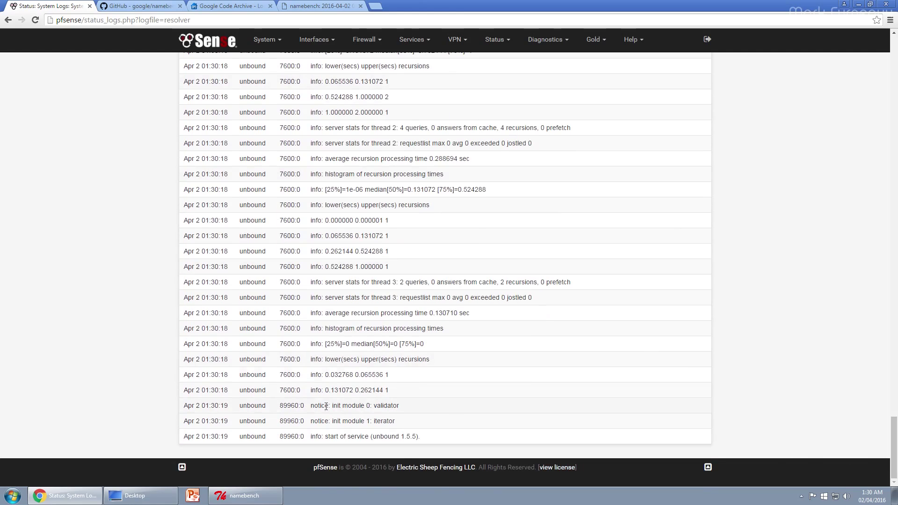
drag(894, 448, 892, 61)
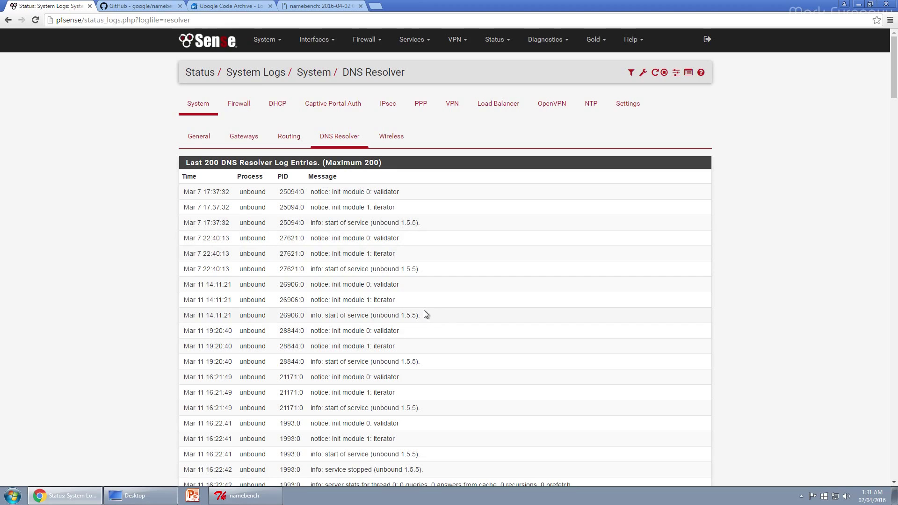
Switch to namebench to check the nameserver it benchmarks, and bring up its benchmark report in the browser.
click(215, 501)
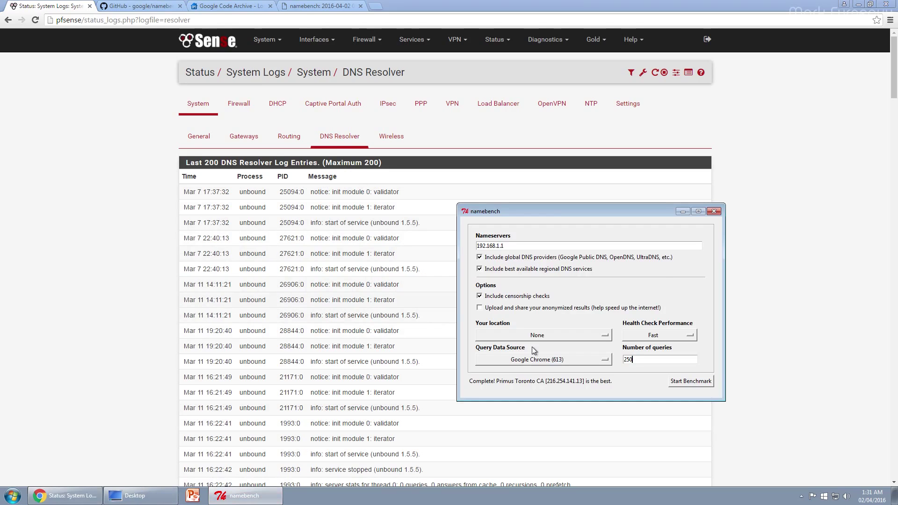
drag(512, 246, 453, 237)
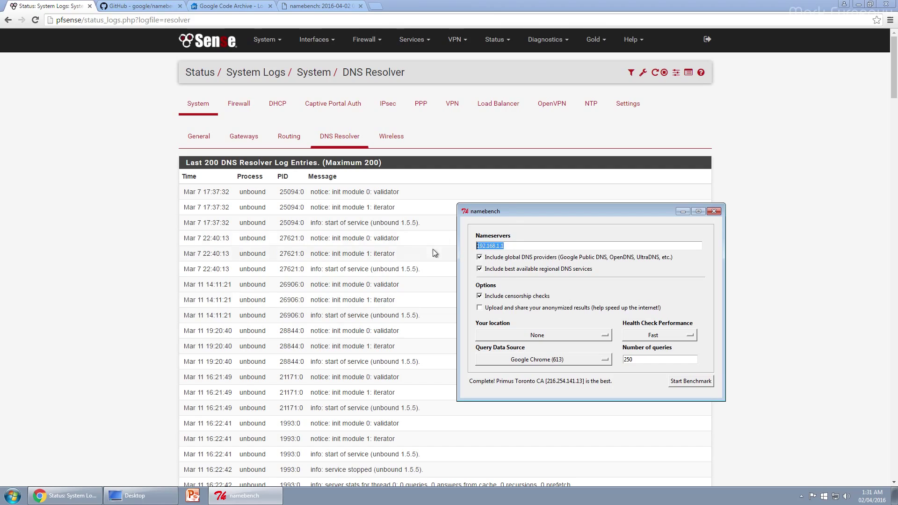
drag(511, 214, 529, 209)
drag(522, 240, 507, 237)
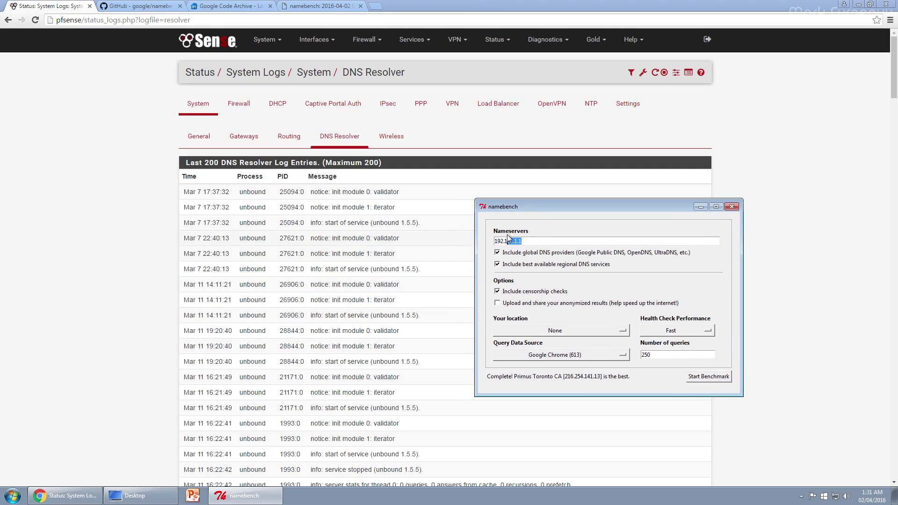
click(540, 240)
drag(531, 207, 541, 194)
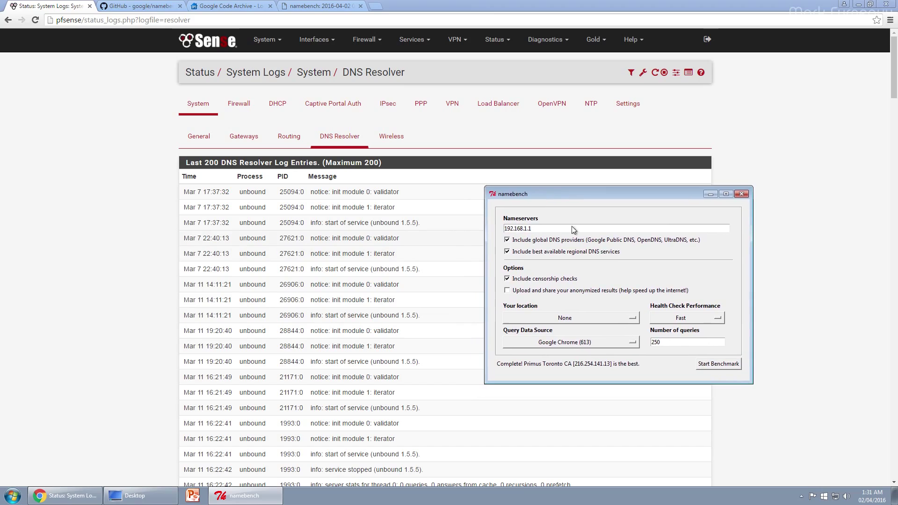
click(318, 6)
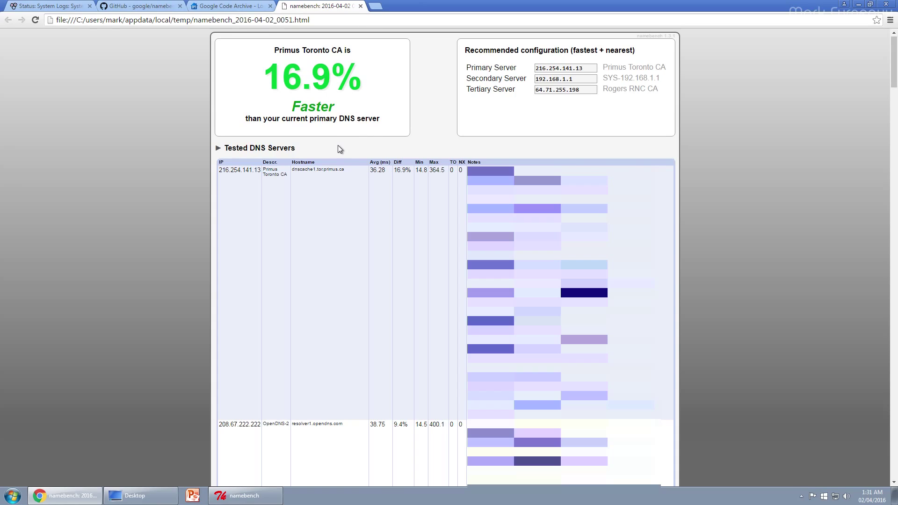
Examine the namebench report's response duration graphs, its saved file path, and the recommended server summary.
drag(893, 70, 853, 412)
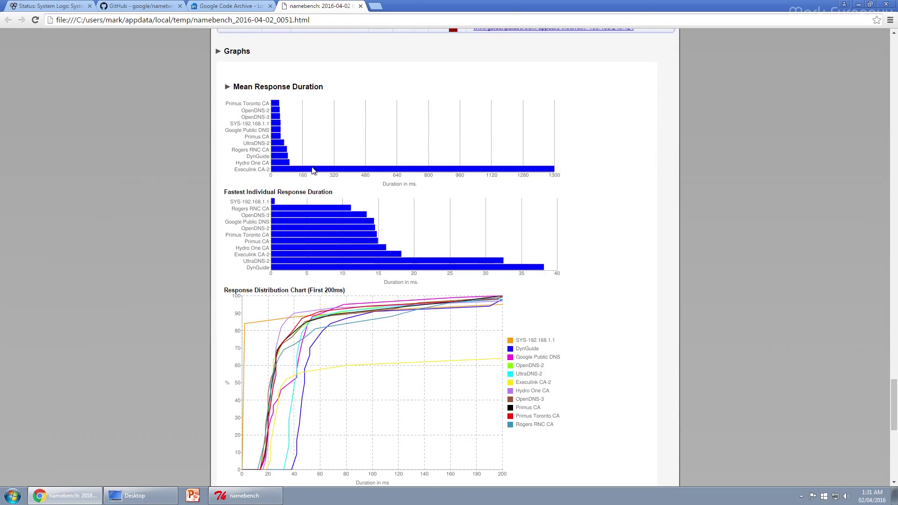
click(78, 20)
drag(77, 19, 311, 20)
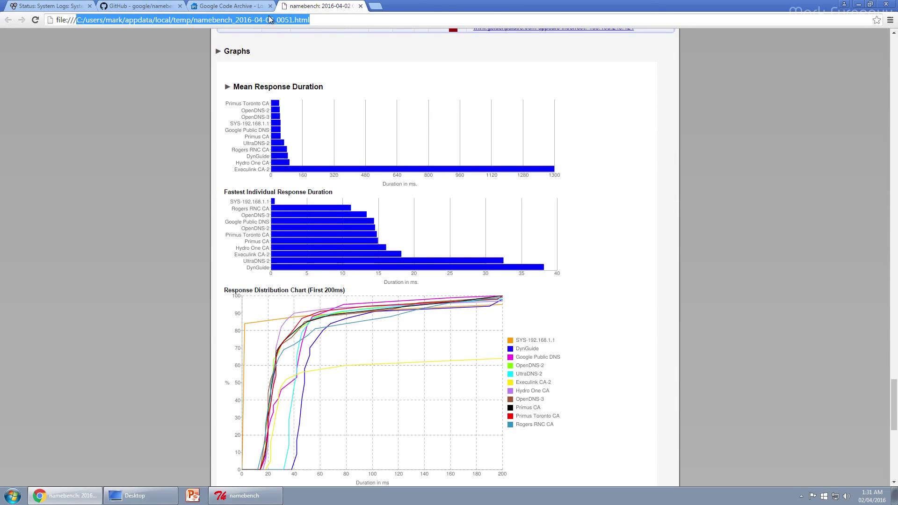
drag(170, 19, 204, 19)
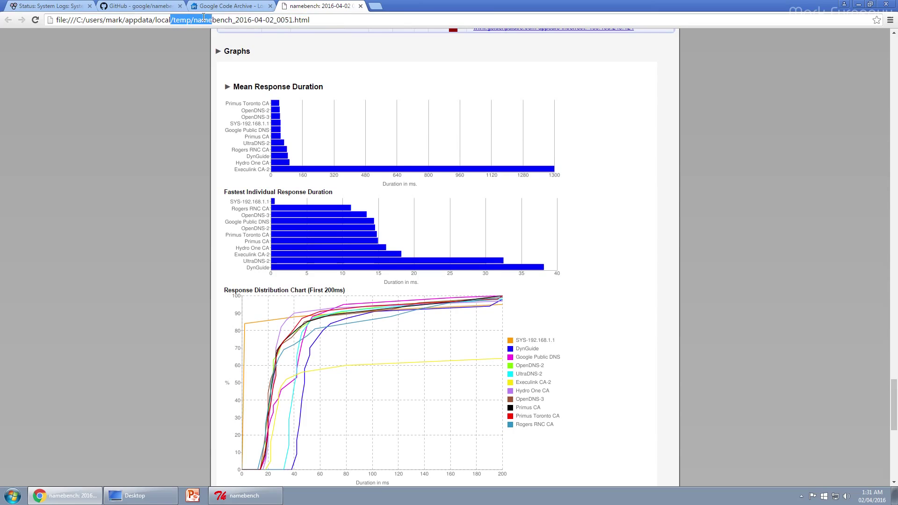
click(325, 18)
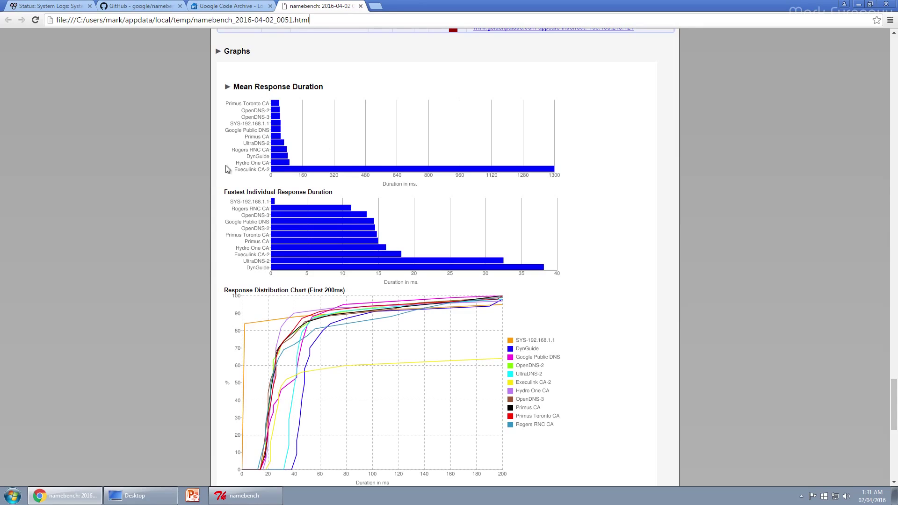
drag(894, 406, 894, 397)
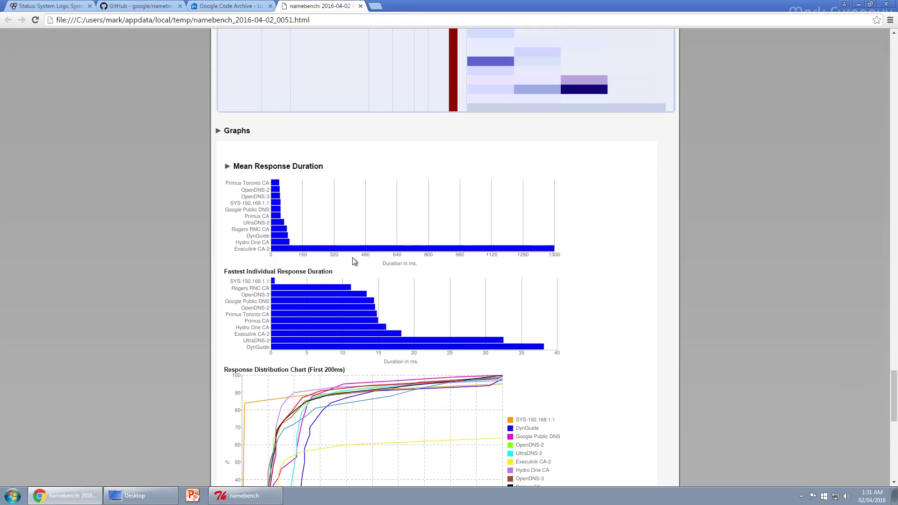
drag(894, 394, 894, 49)
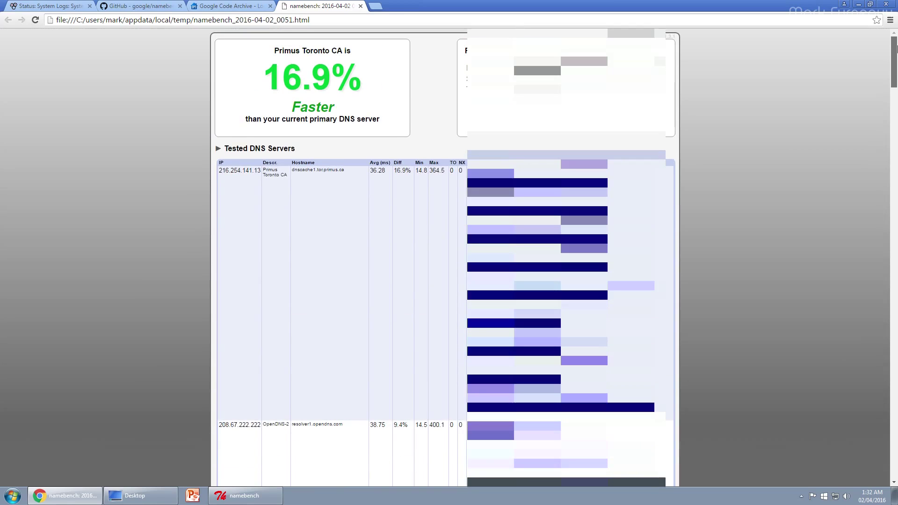
Compare the pfSense DNS Resolver log page with the namebench report once more, ending on the pfSense log.
click(51, 6)
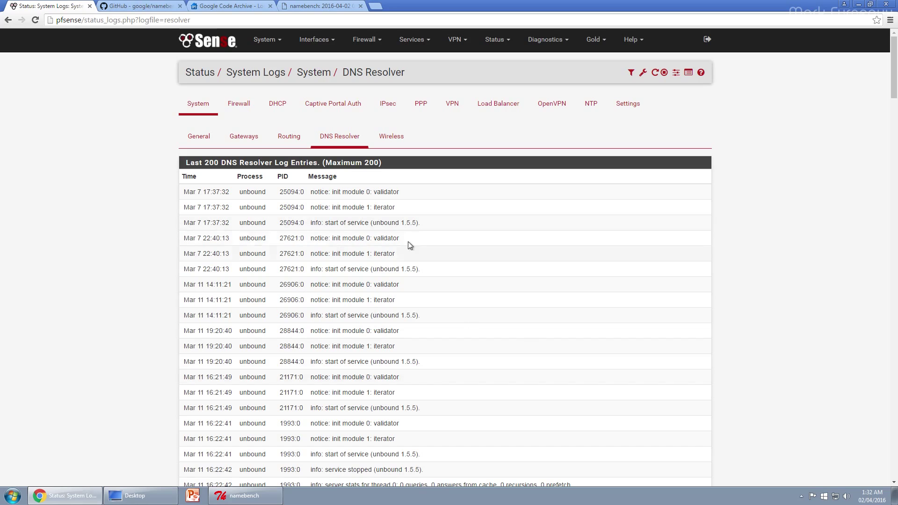
key(ctrl+shift+Tab)
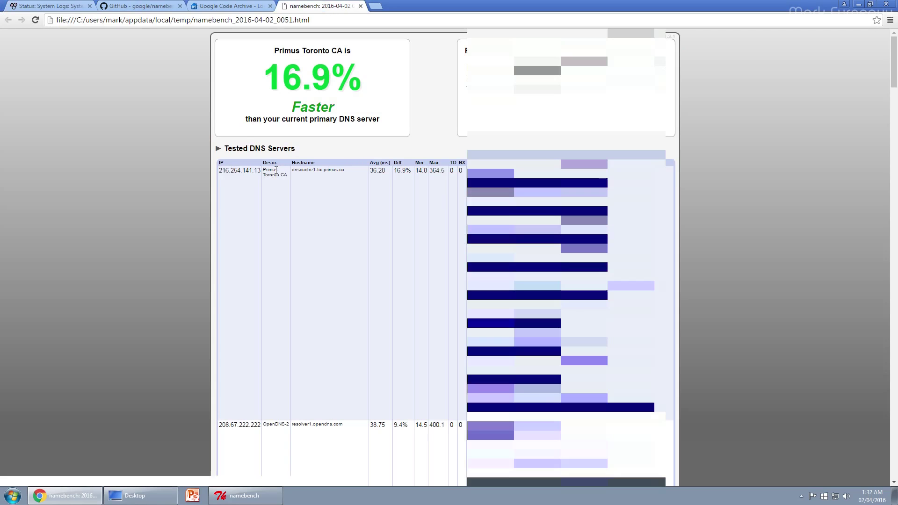
click(61, 5)
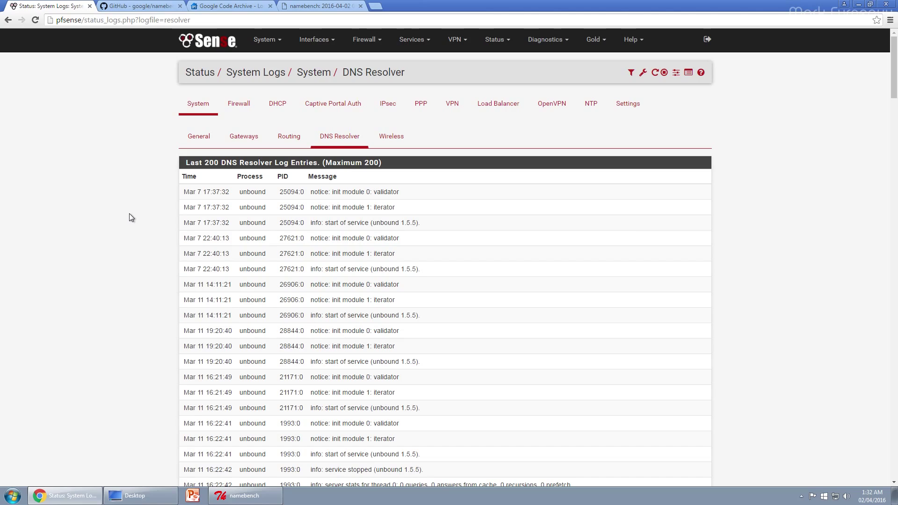
click(366, 39)
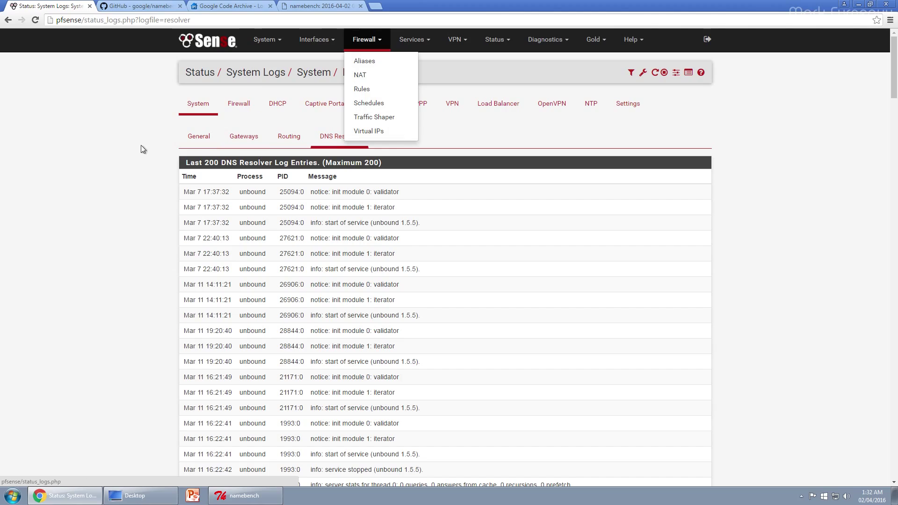
click(119, 152)
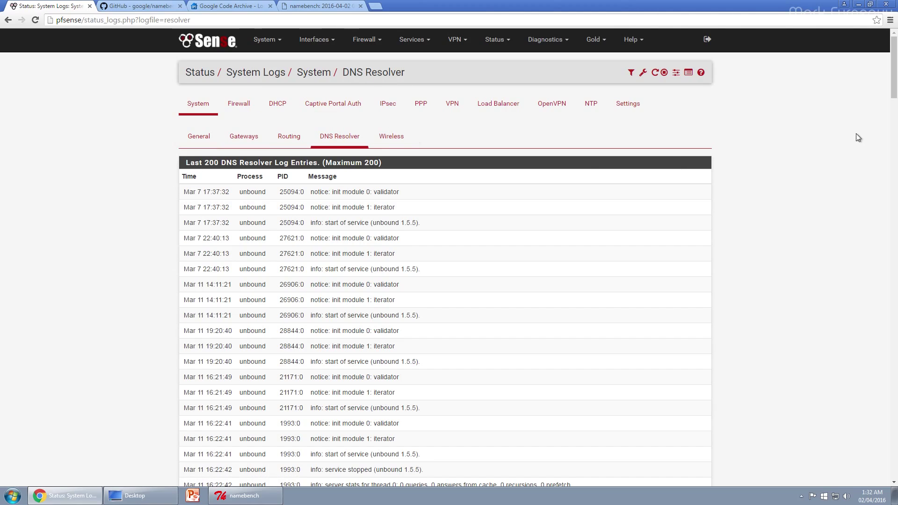
click(364, 40)
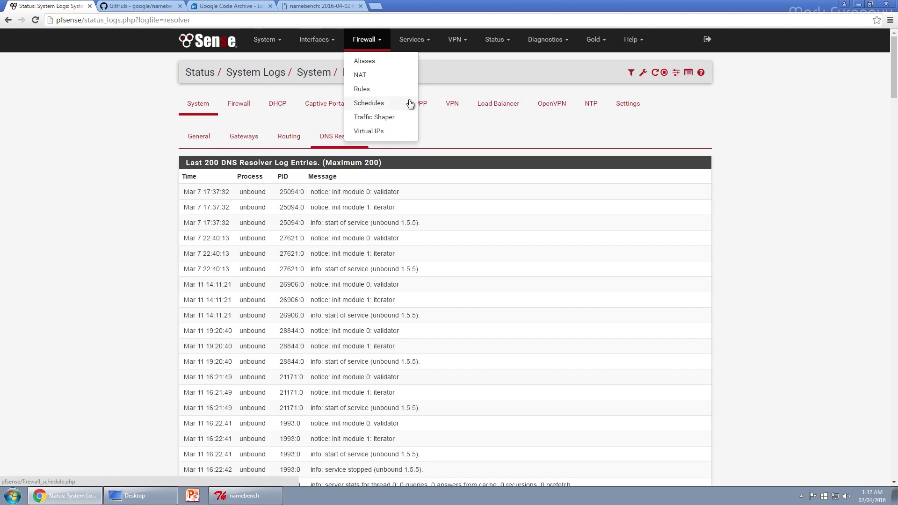
click(98, 188)
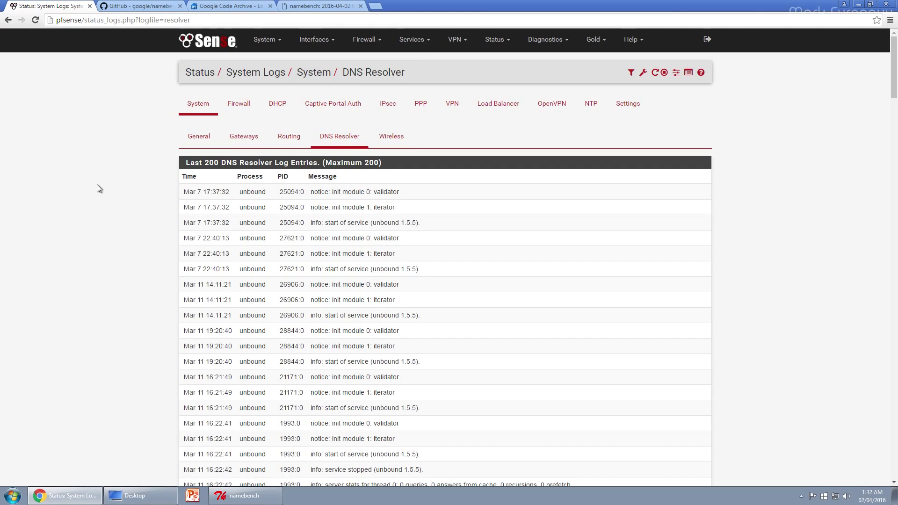